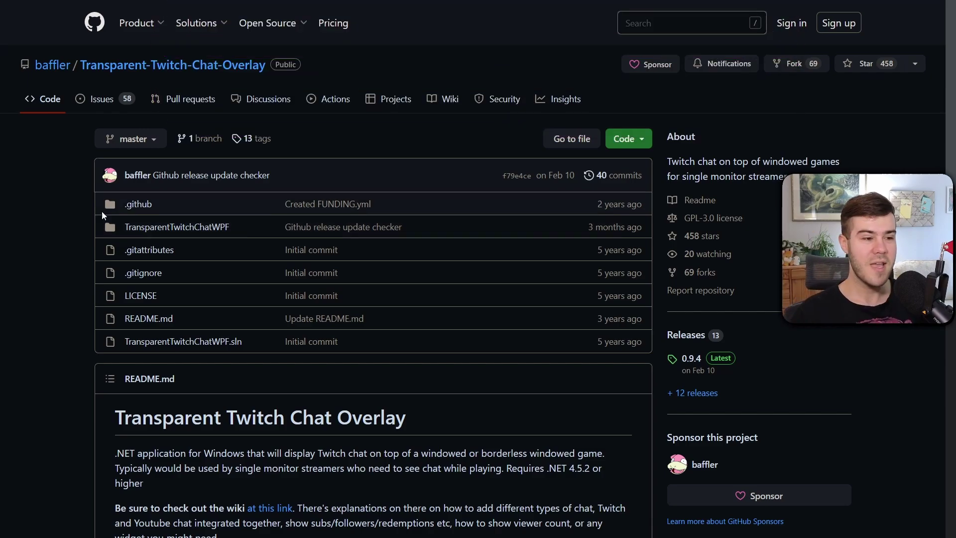
Scroll the Transparent-Twitch-Chat-Overlay README past its screenshots to the Installation and Usage section
{"action": "scroll", "coordinate": [98, 226], "scroll_direction": "down", "scroll_amount": 6}
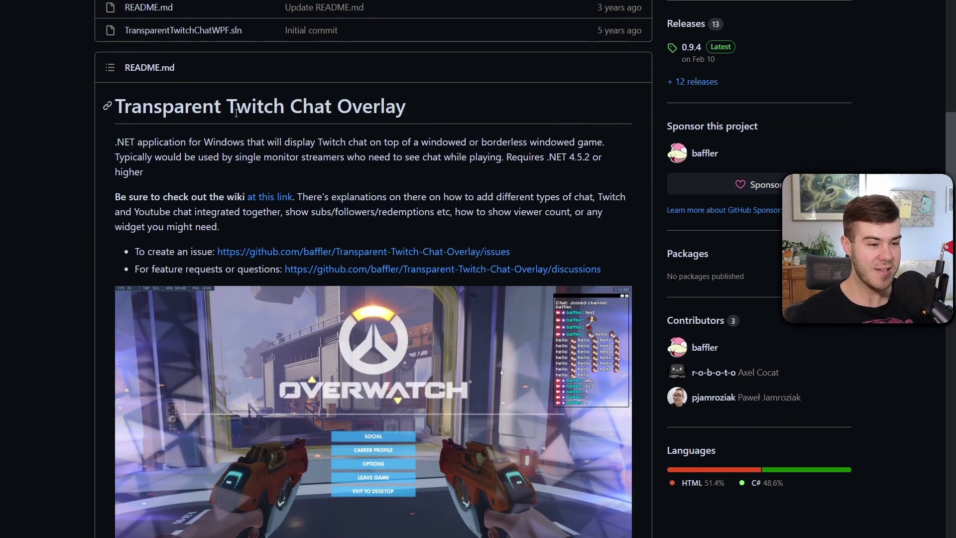
{"action": "left_click_drag", "start_coordinate": [229, 108], "coordinate": [337, 108]}
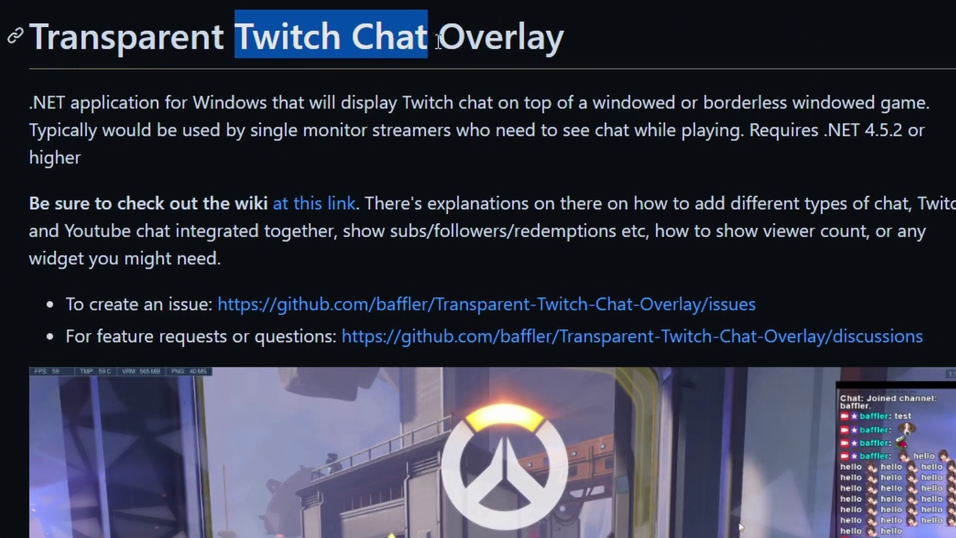
{"action": "left_click", "coordinate": [417, 40]}
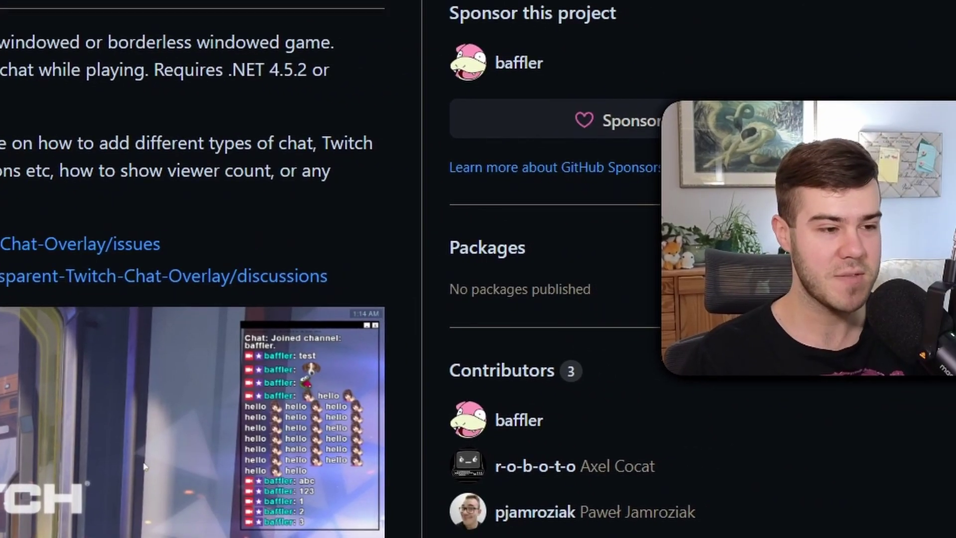
{"action": "scroll", "coordinate": [478, 269], "scroll_direction": "down", "scroll_amount": 2}
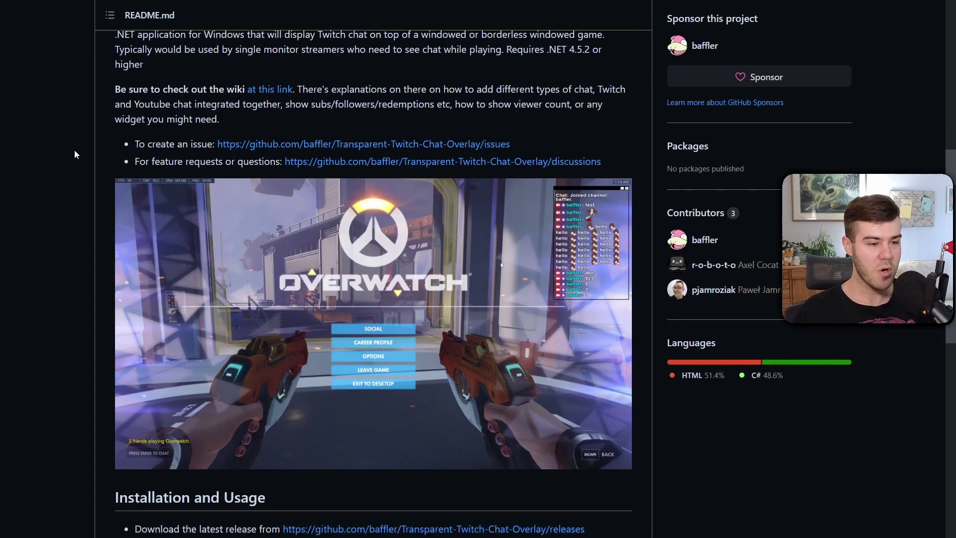
{"action": "scroll", "coordinate": [74, 150], "scroll_direction": "down", "scroll_amount": 4}
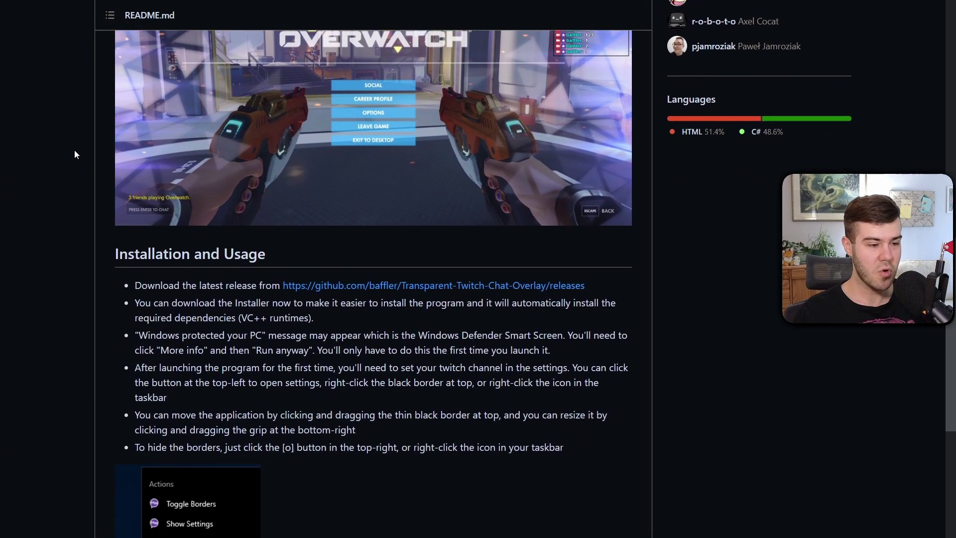
{"action": "scroll", "coordinate": [74, 151], "scroll_direction": "down", "scroll_amount": 1}
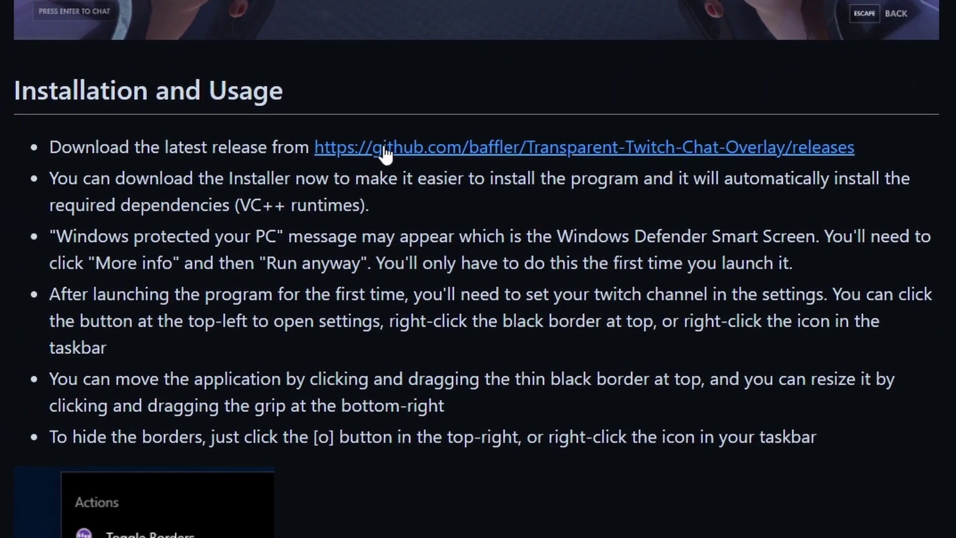
Open the releases page and scroll to the 0.9.4 Assets with TwitchChatOverlay-Installer.exe
{"action": "left_click", "coordinate": [385, 149]}
{"action": "scroll", "coordinate": [360, 257], "scroll_direction": "down", "scroll_amount": 1}
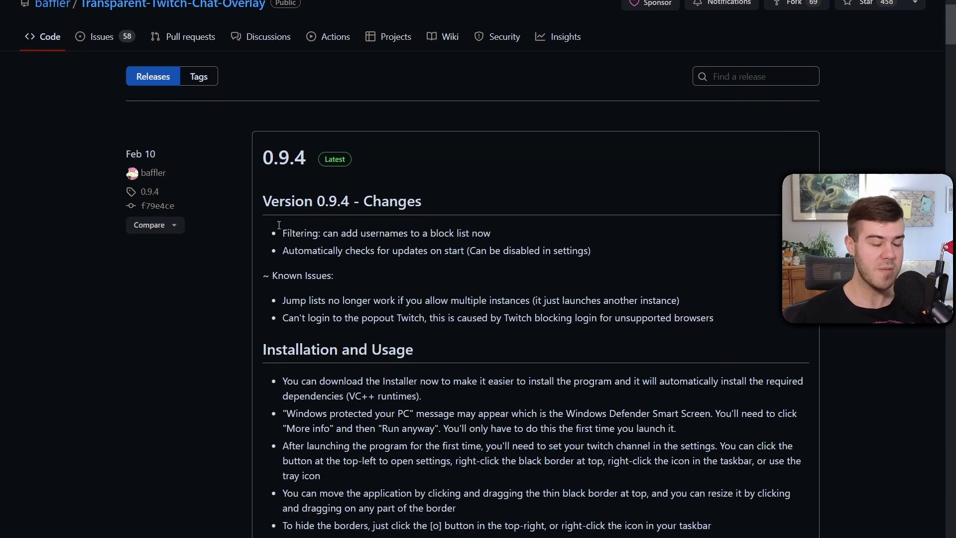
{"action": "scroll", "coordinate": [317, 215], "scroll_direction": "down", "scroll_amount": 1}
{"action": "scroll", "coordinate": [316, 215], "scroll_direction": "down", "scroll_amount": 1}
{"action": "scroll", "coordinate": [419, 134], "scroll_direction": "down", "scroll_amount": 5}
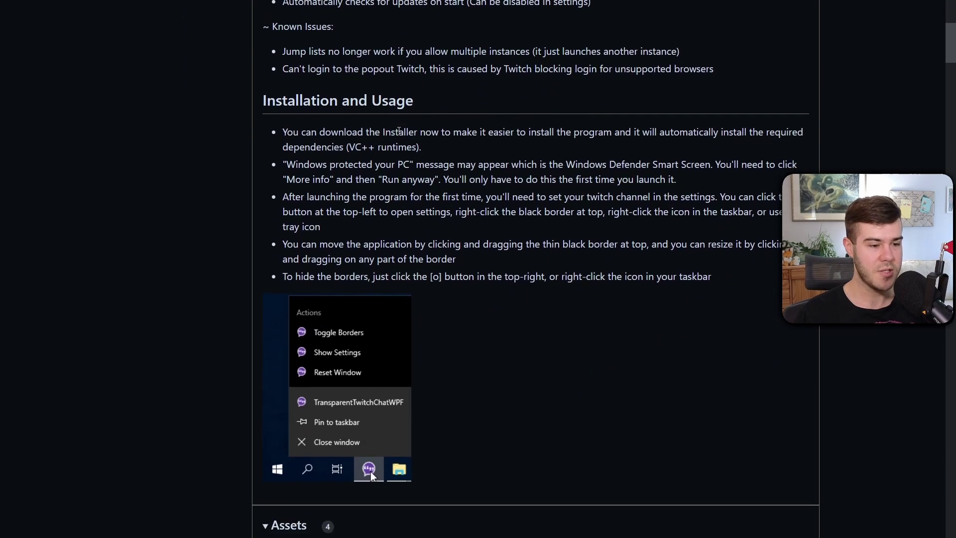
{"action": "scroll", "coordinate": [419, 135], "scroll_direction": "down", "scroll_amount": 2}
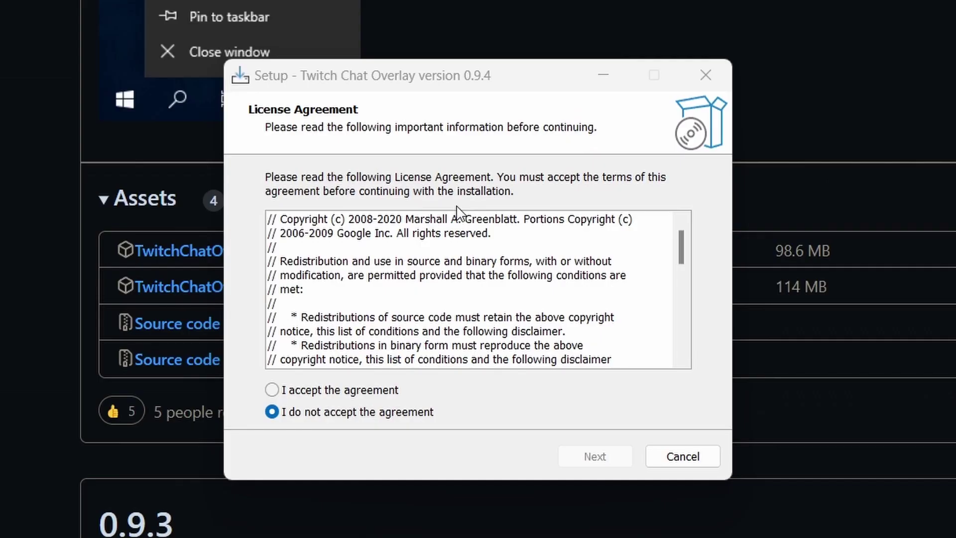
Accept the license and install to C:\Program Files (x86)\Twitch Chat Overlay, then launch the overlay
{"action": "left_click", "coordinate": [332, 390]}
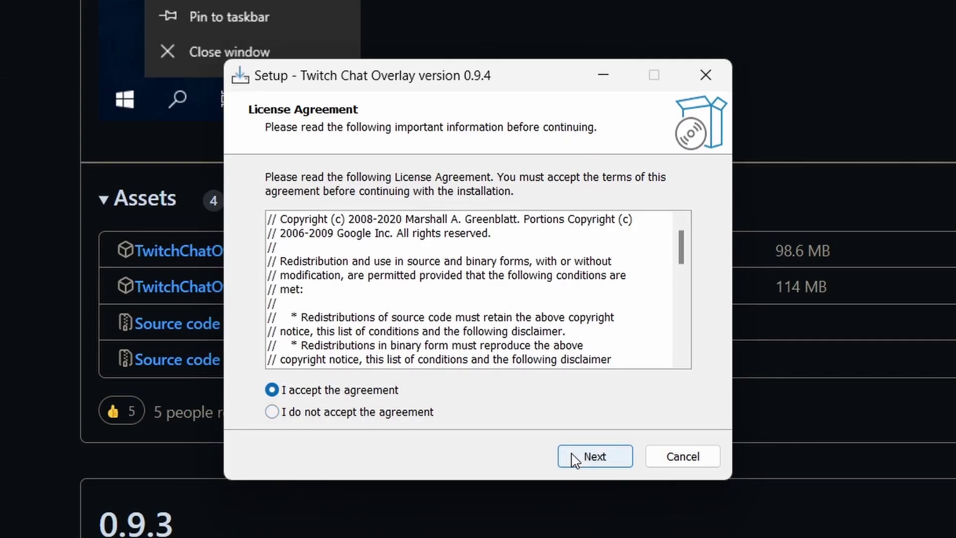
{"action": "left_click", "coordinate": [589, 458]}
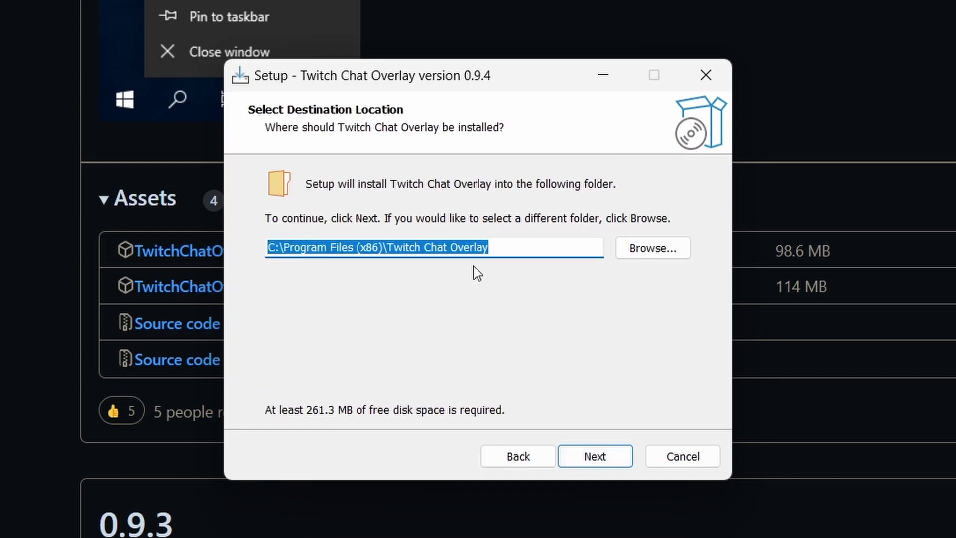
{"action": "left_click", "coordinate": [600, 460]}
{"action": "left_click", "coordinate": [602, 462]}
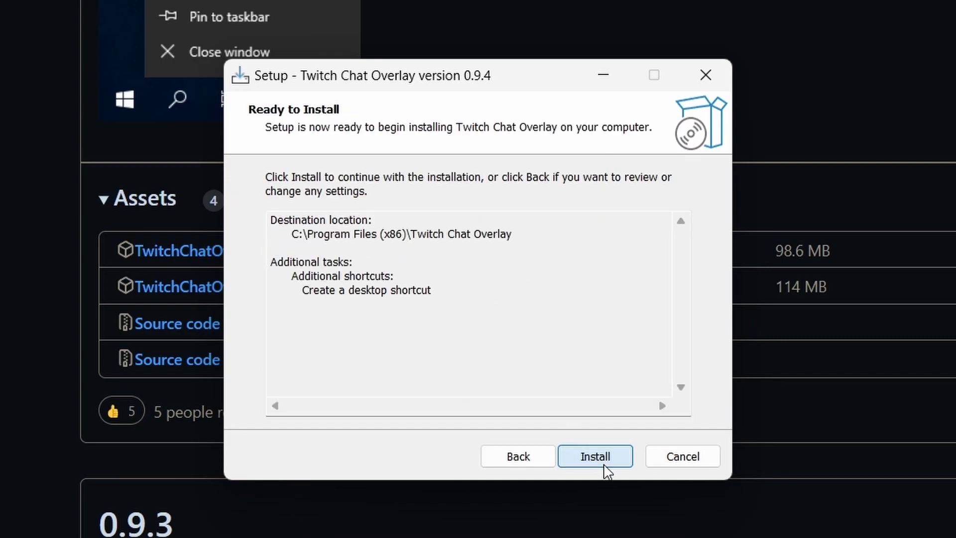
{"action": "left_click", "coordinate": [604, 459]}
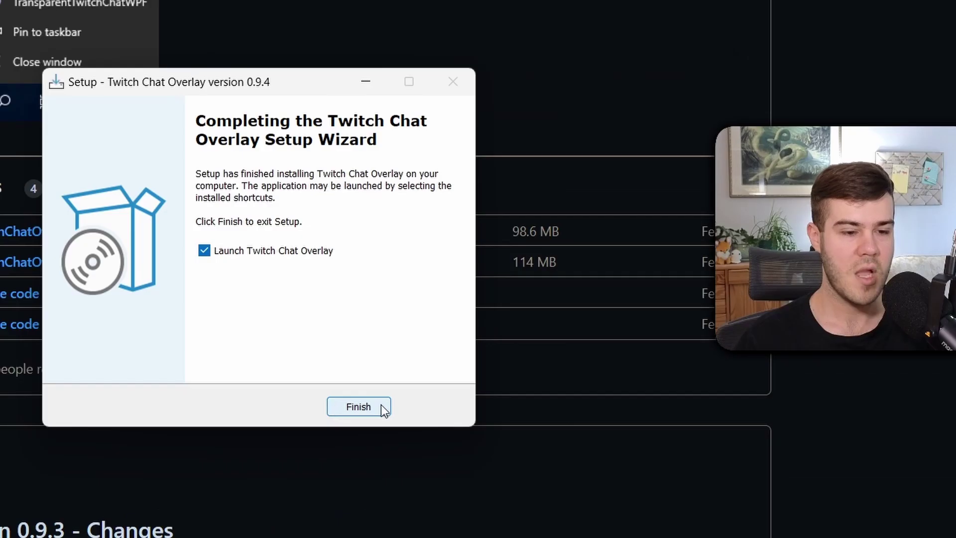
{"action": "left_click", "coordinate": [371, 407]}
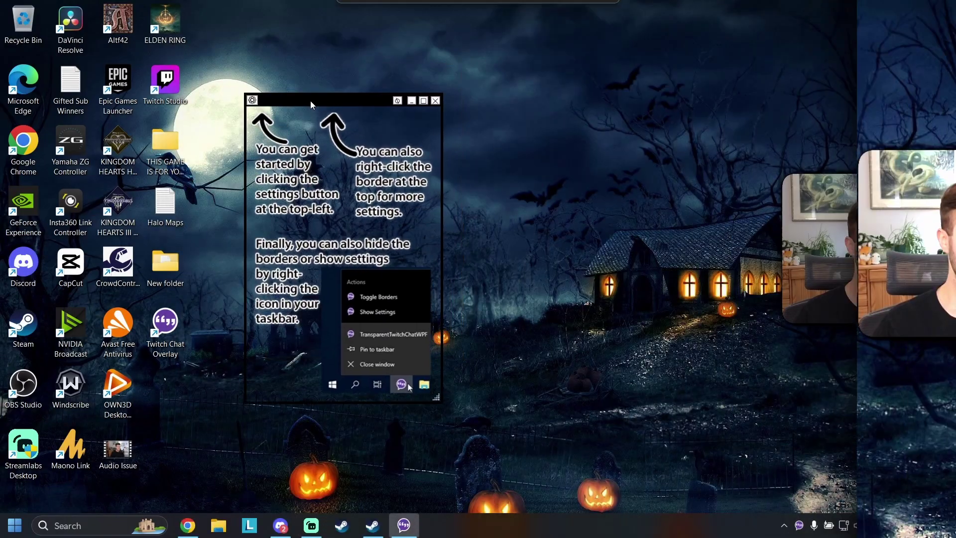
Move the overlay window up, open its settings, and go from General to the Widgets page
{"action": "left_click_drag", "start_coordinate": [310, 101], "coordinate": [325, 62]}
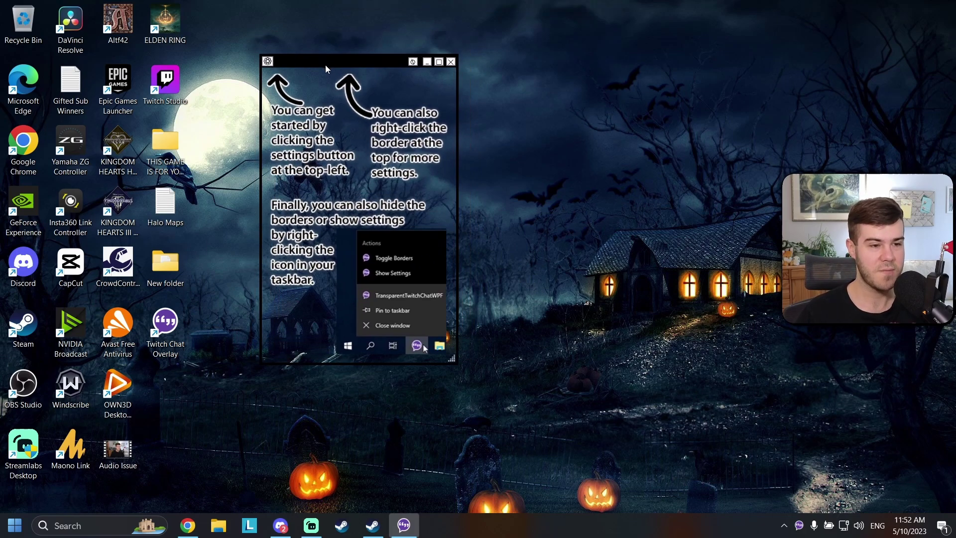
{"action": "left_click", "coordinate": [268, 62]}
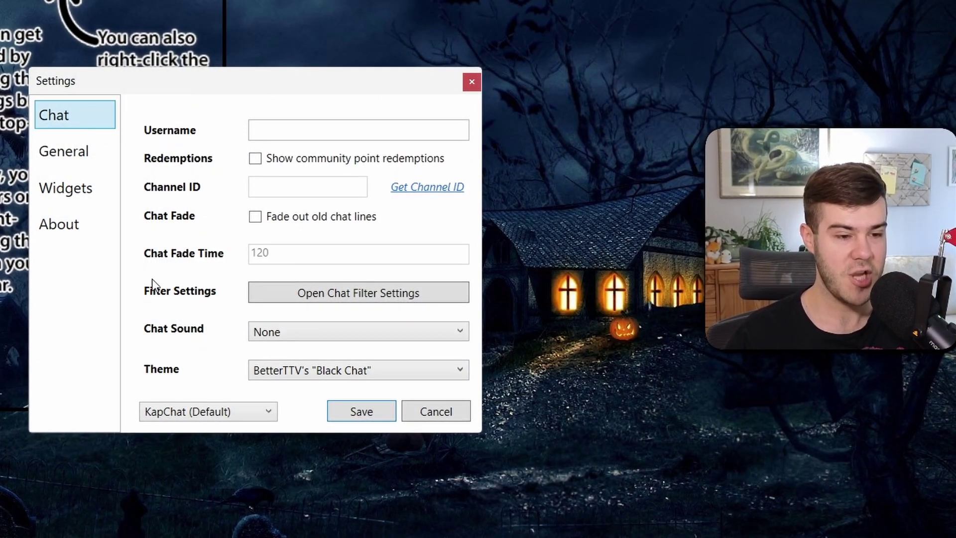
{"action": "left_click", "coordinate": [59, 157]}
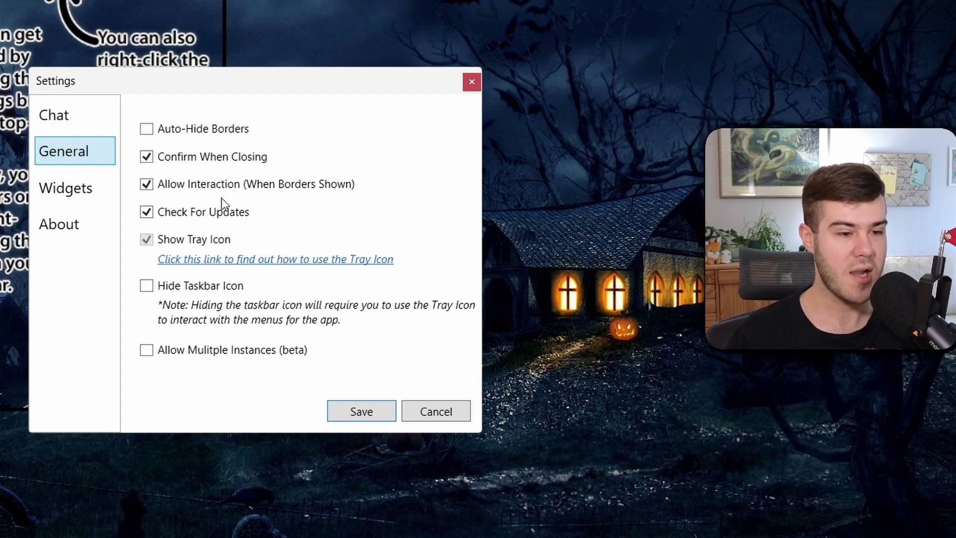
{"action": "left_click", "coordinate": [85, 191]}
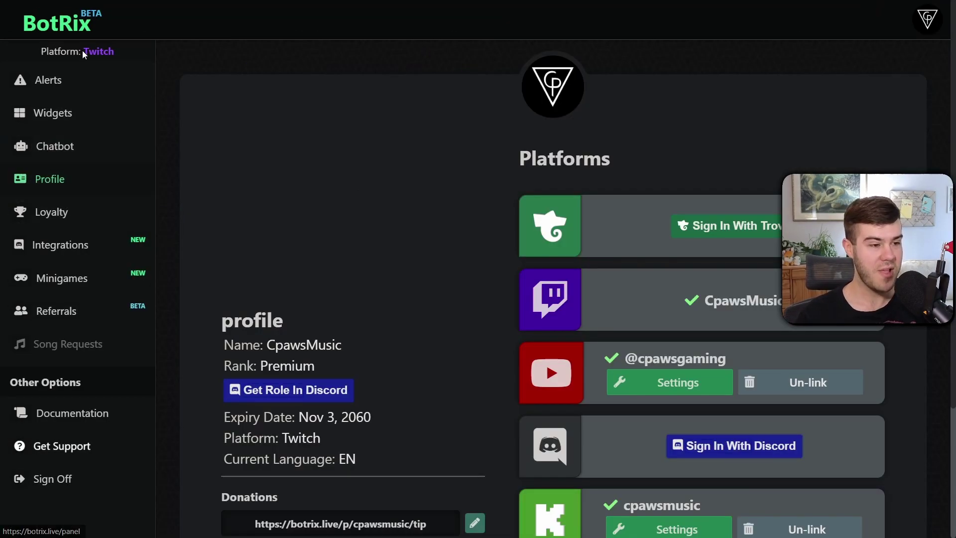
On the Profile page, make Kick the active platform instead of Twitch
{"action": "scroll", "coordinate": [422, 166], "scroll_direction": "down", "scroll_amount": 2}
{"action": "scroll", "coordinate": [424, 165], "scroll_direction": "down", "scroll_amount": 1}
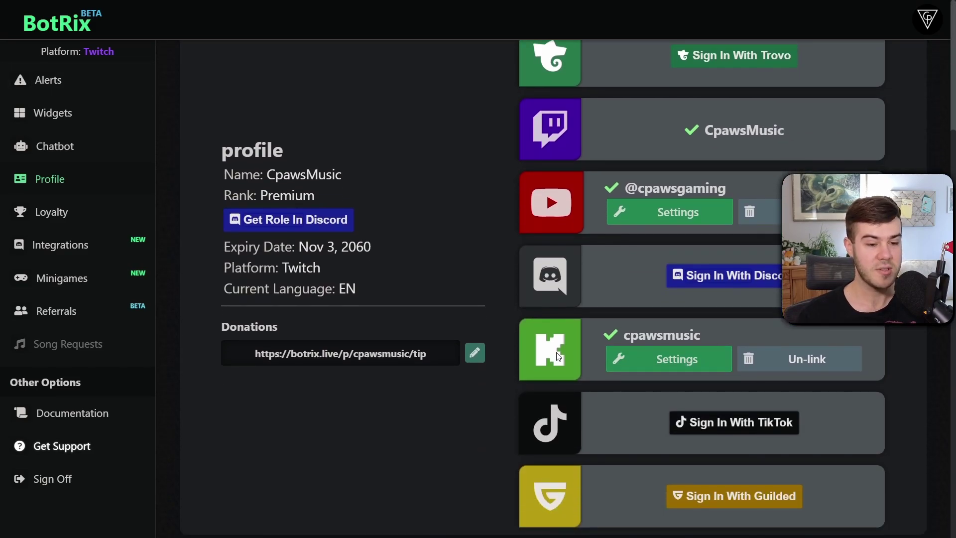
{"action": "left_click", "coordinate": [646, 365]}
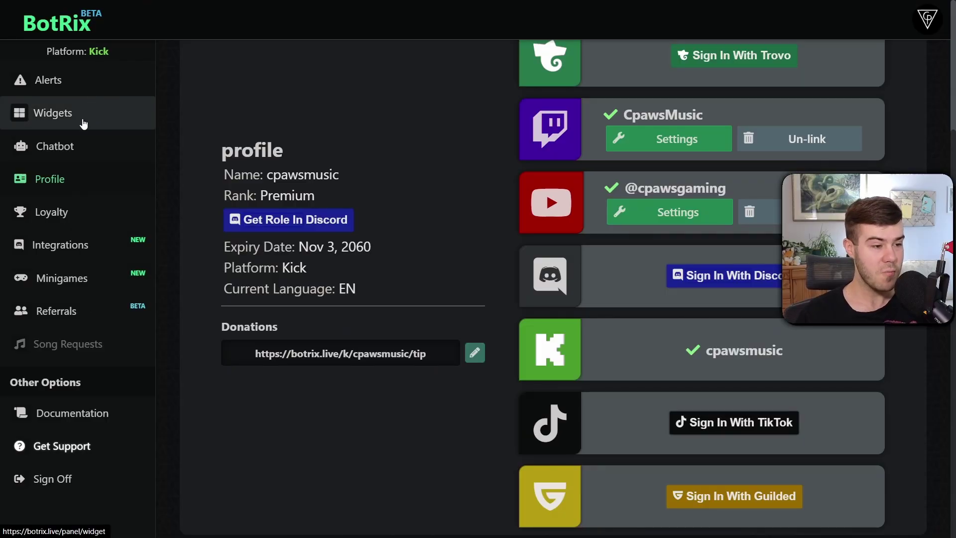
Open the widget gallery and bring up the Chat widget's Options
{"action": "left_click", "coordinate": [83, 124]}
{"action": "scroll", "coordinate": [354, 214], "scroll_direction": "down", "scroll_amount": 5}
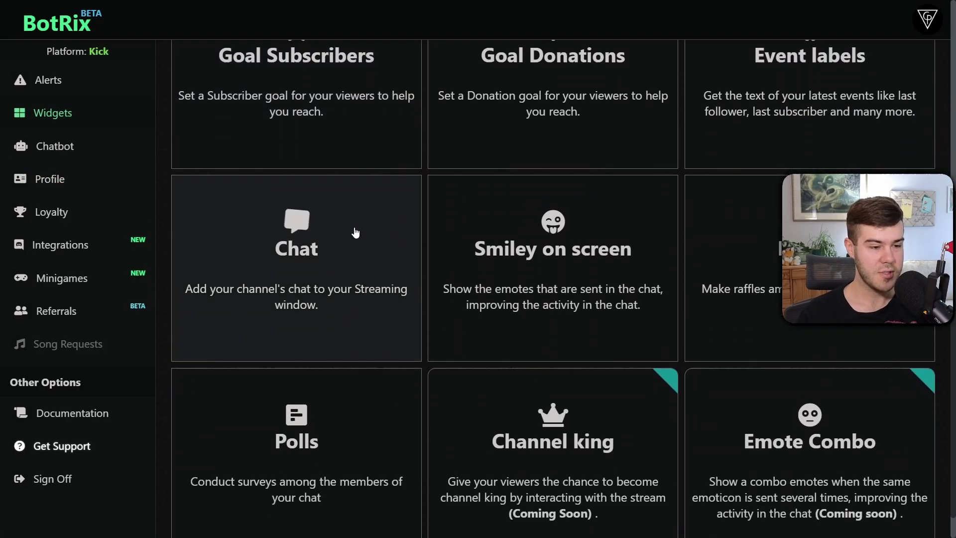
{"action": "left_click", "coordinate": [305, 268]}
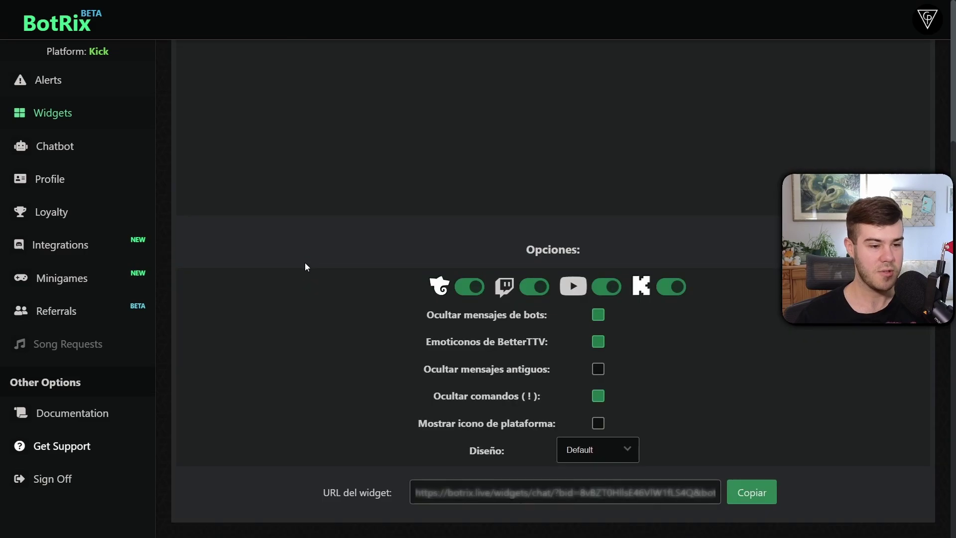
{"action": "scroll", "coordinate": [339, 289], "scroll_direction": "down", "scroll_amount": 2}
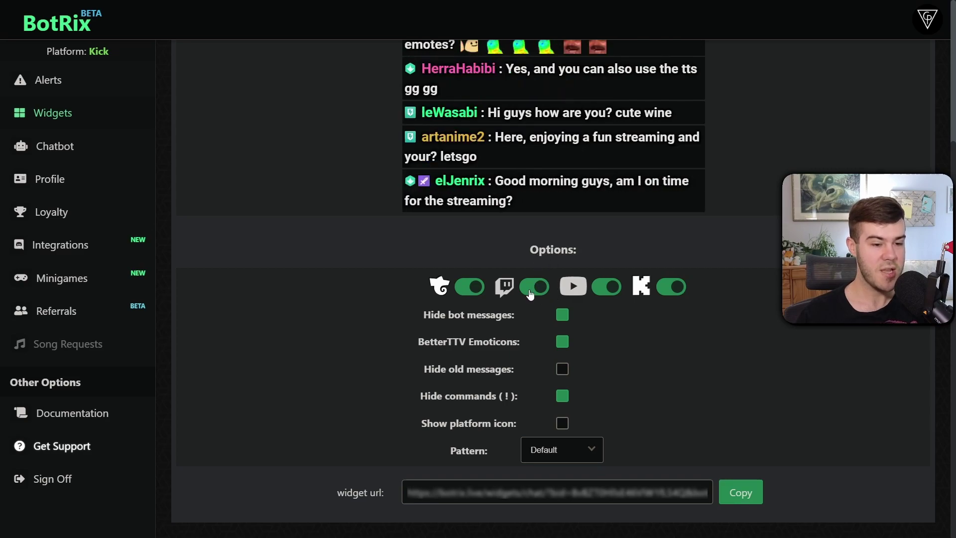
Switch off Trovo, Twitch and YouTube chat so only Kick stays enabled
{"action": "left_click", "coordinate": [477, 293]}
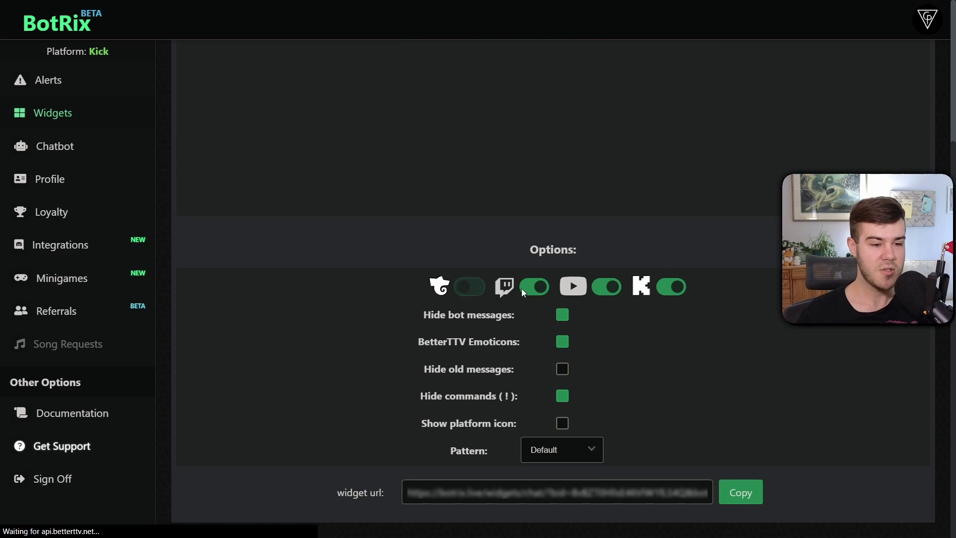
{"action": "left_click", "coordinate": [528, 289]}
{"action": "left_click", "coordinate": [604, 293]}
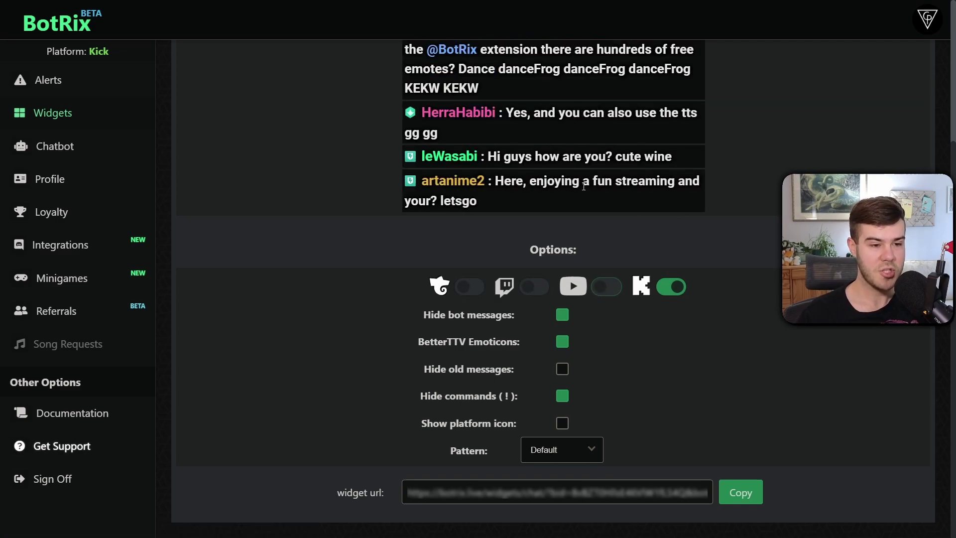
{"action": "left_click", "coordinate": [535, 288]}
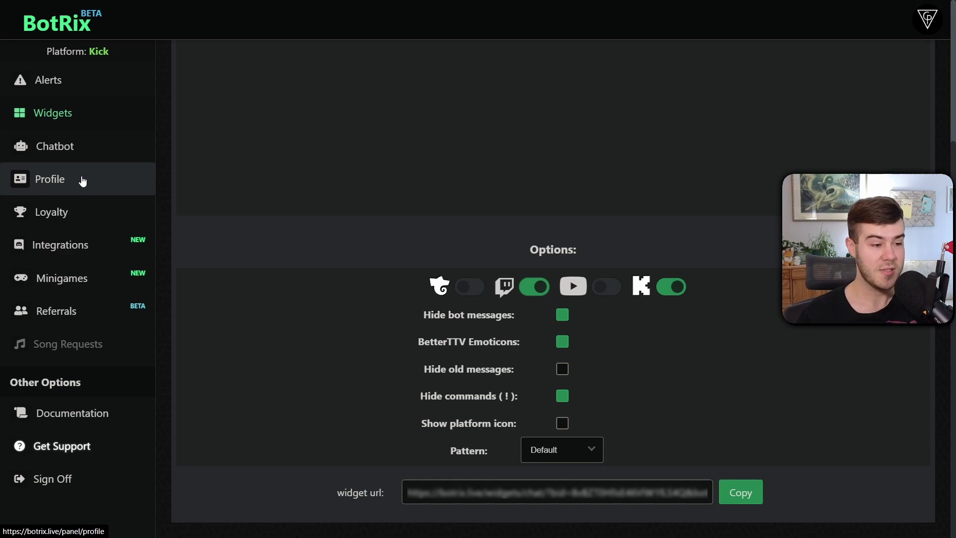
{"action": "left_click", "coordinate": [534, 287]}
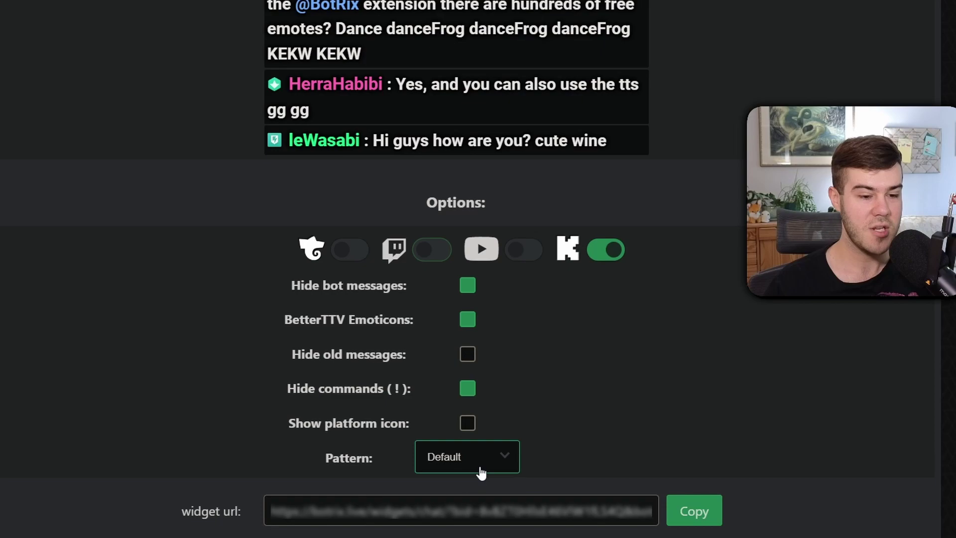
Try the Side chat pattern, then set the Pattern back to Default
{"action": "left_click", "coordinate": [479, 461]}
{"action": "left_click", "coordinate": [515, 484]}
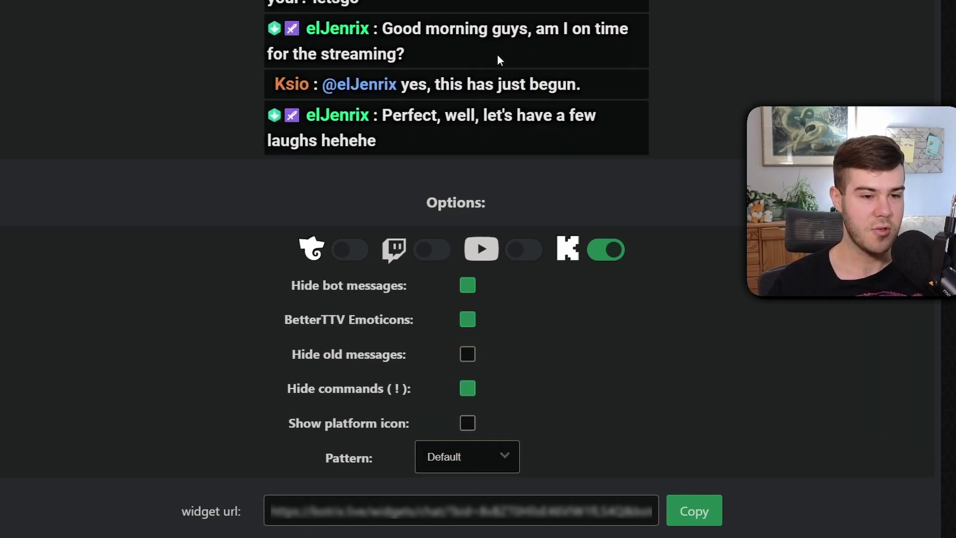
{"action": "left_click", "coordinate": [486, 457]}
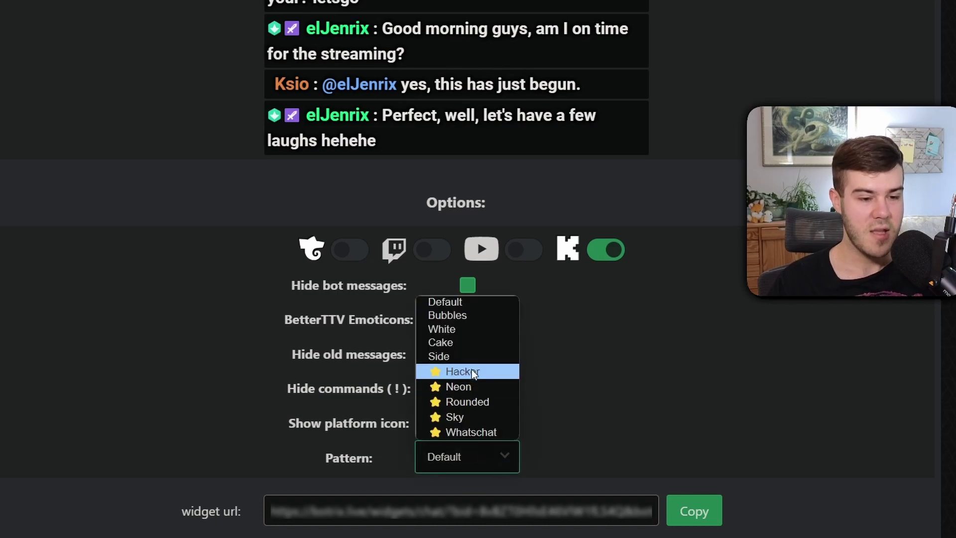
{"action": "key", "text": "Escape"}
{"action": "key", "text": "Down"}
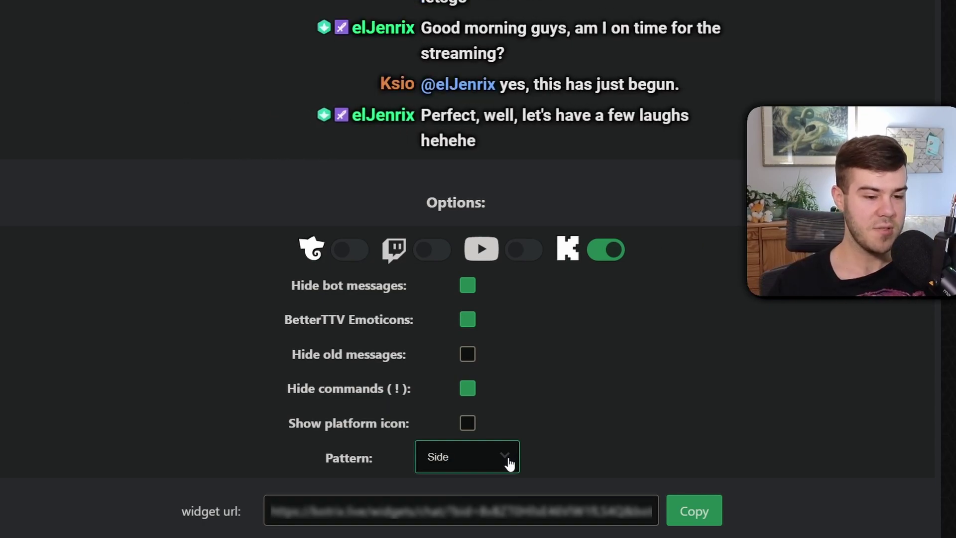
{"action": "left_click", "coordinate": [511, 461]}
{"action": "left_click", "coordinate": [477, 307]}
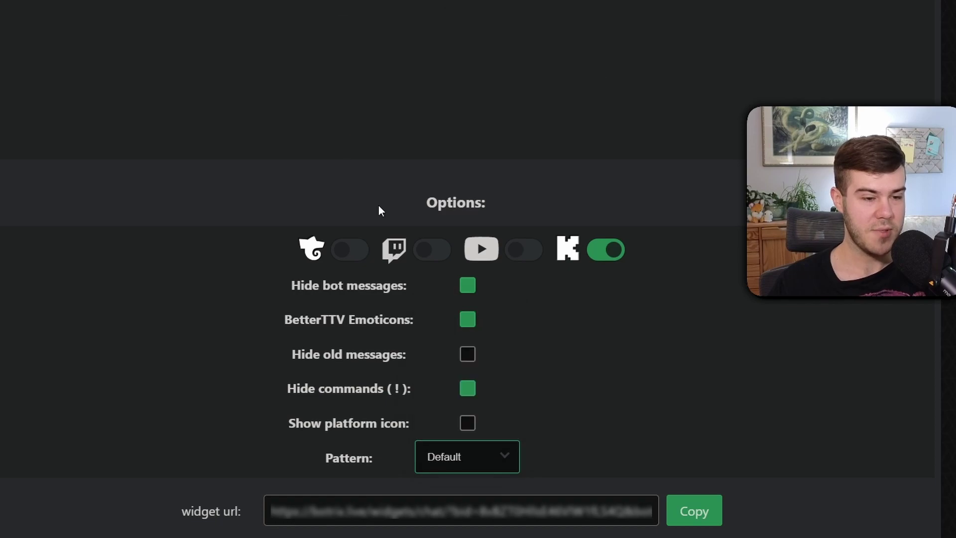
Copy the Kick chat widget URL
{"action": "scroll", "coordinate": [235, 116], "scroll_direction": "up", "scroll_amount": 3}
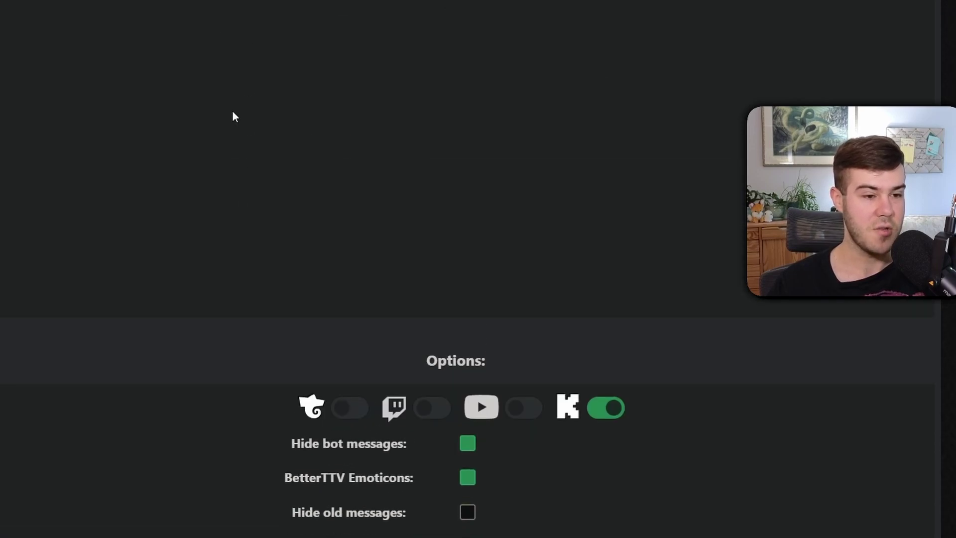
{"action": "scroll", "coordinate": [255, 212], "scroll_direction": "down", "scroll_amount": 3}
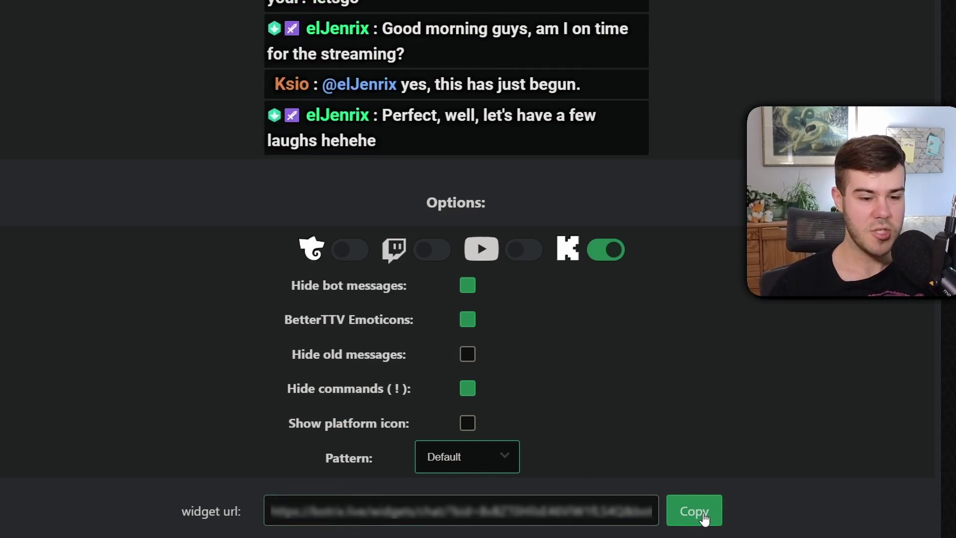
{"action": "left_click", "coordinate": [702, 519]}
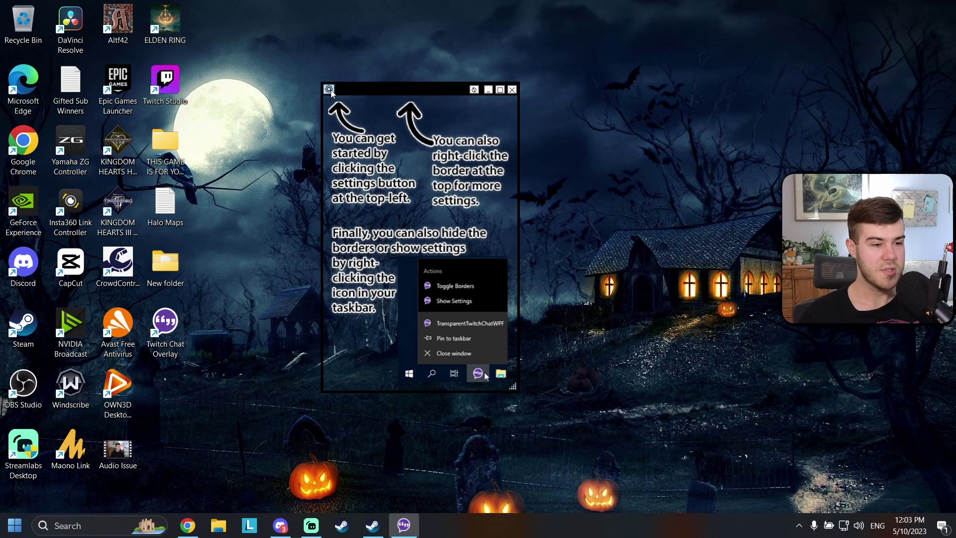
Paste the BotRix chat URL into URL For Widget, create the widget, and save the settings
{"action": "left_click", "coordinate": [329, 89]}
{"action": "left_click", "coordinate": [362, 218]}
{"action": "left_click", "coordinate": [464, 174]}
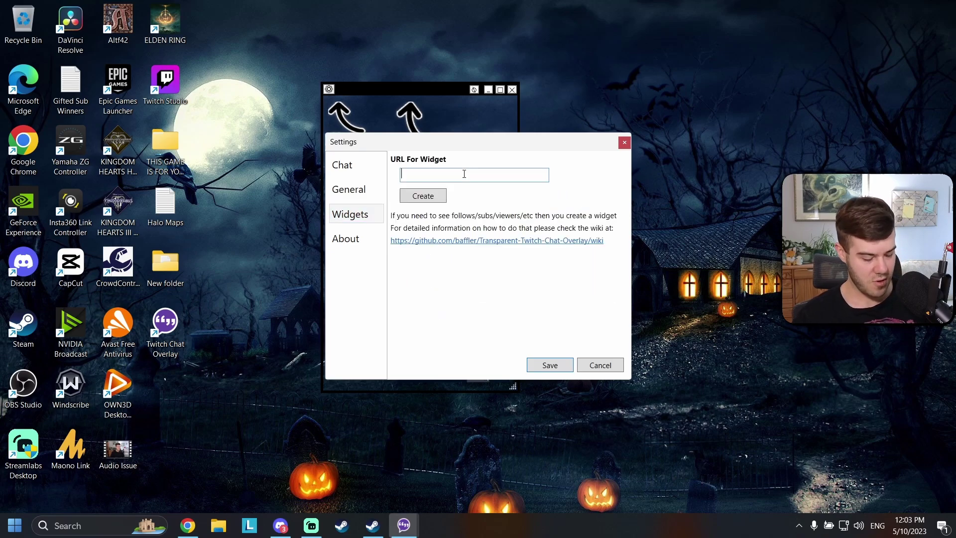
{"action": "left_click", "coordinate": [429, 200]}
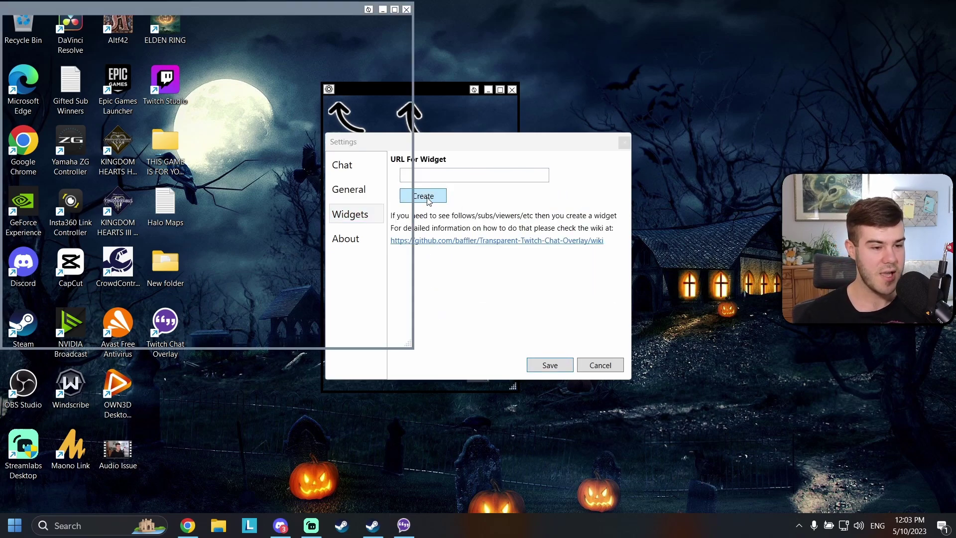
{"action": "left_click", "coordinate": [551, 366]}
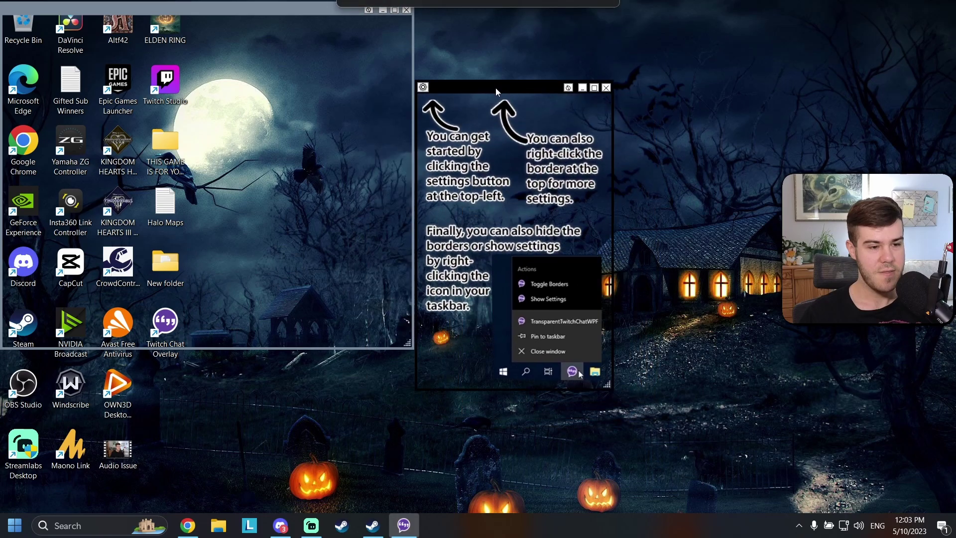
Exit the overlay, confirming Yes, and relaunch it from the desktop icon
{"action": "left_click_drag", "start_coordinate": [143, 4], "coordinate": [530, 117]}
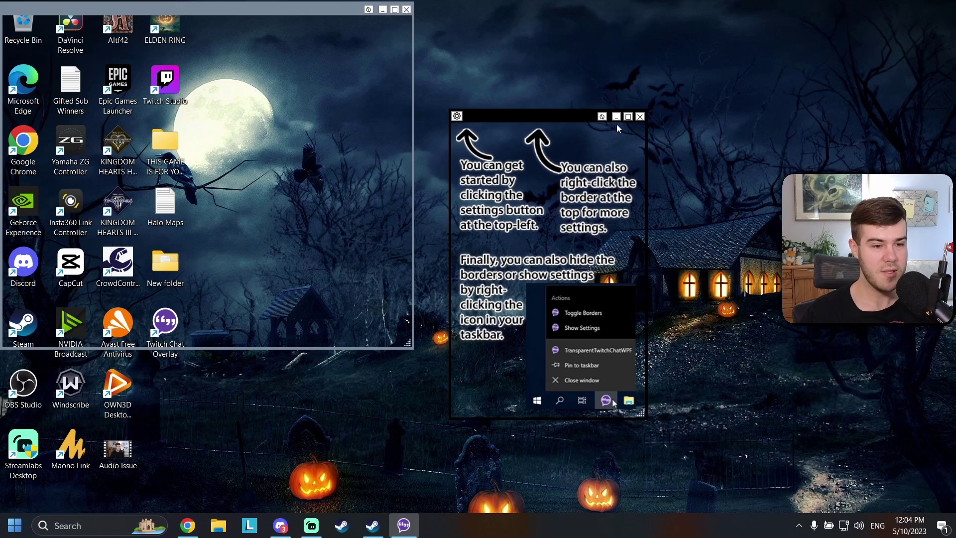
{"action": "left_click", "coordinate": [641, 118]}
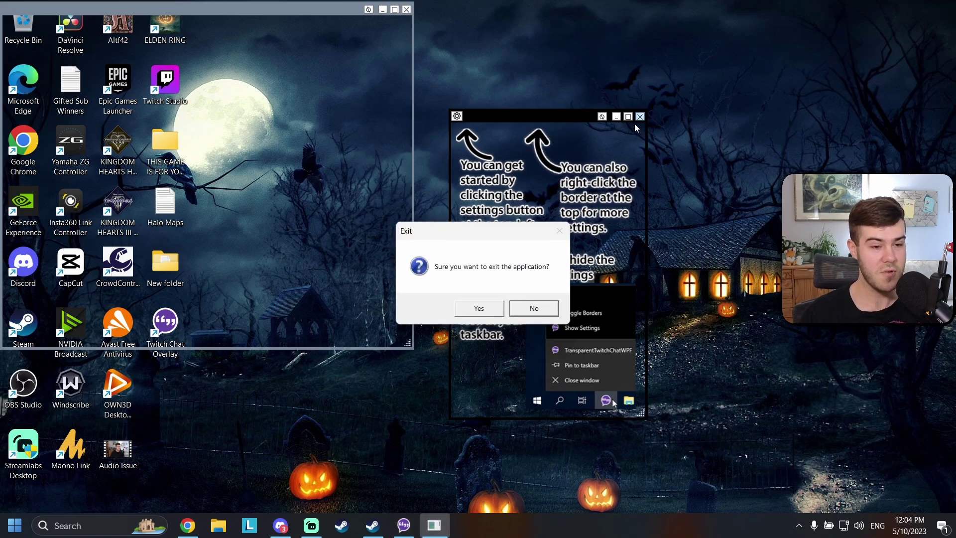
{"action": "left_click", "coordinate": [480, 310]}
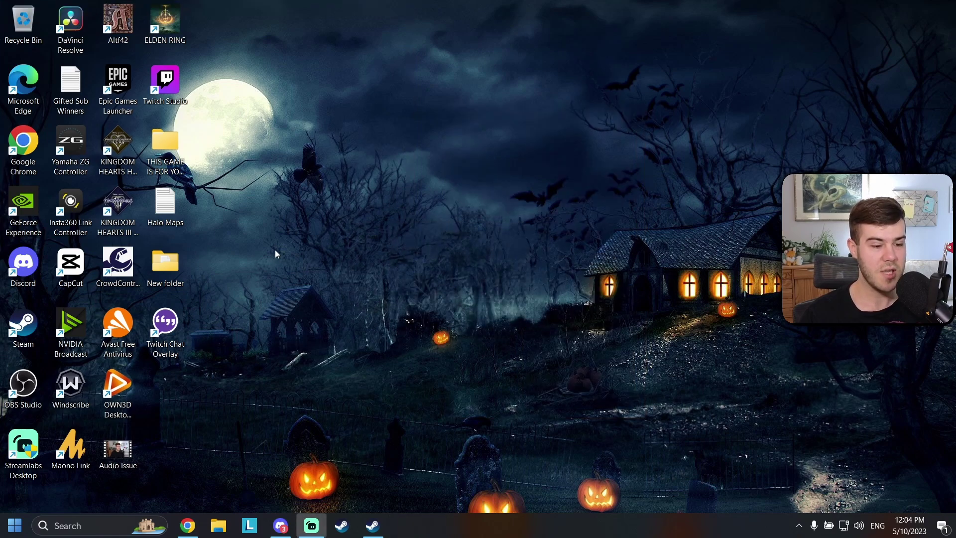
{"action": "double_click", "coordinate": [166, 324]}
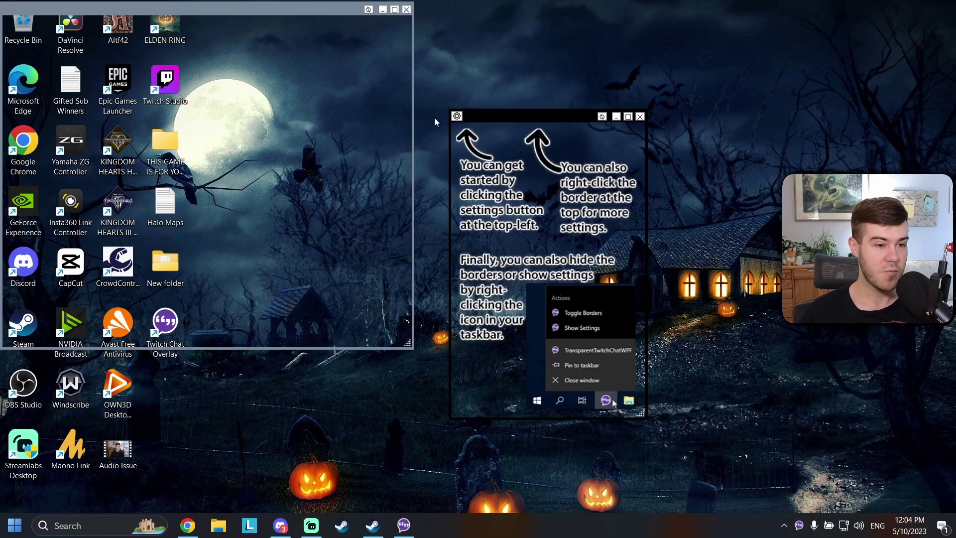
Narrow the chat widget window, minimize the help window, and position the widget beside the Kick dashboard
{"action": "left_click_drag", "start_coordinate": [412, 84], "coordinate": [309, 84]}
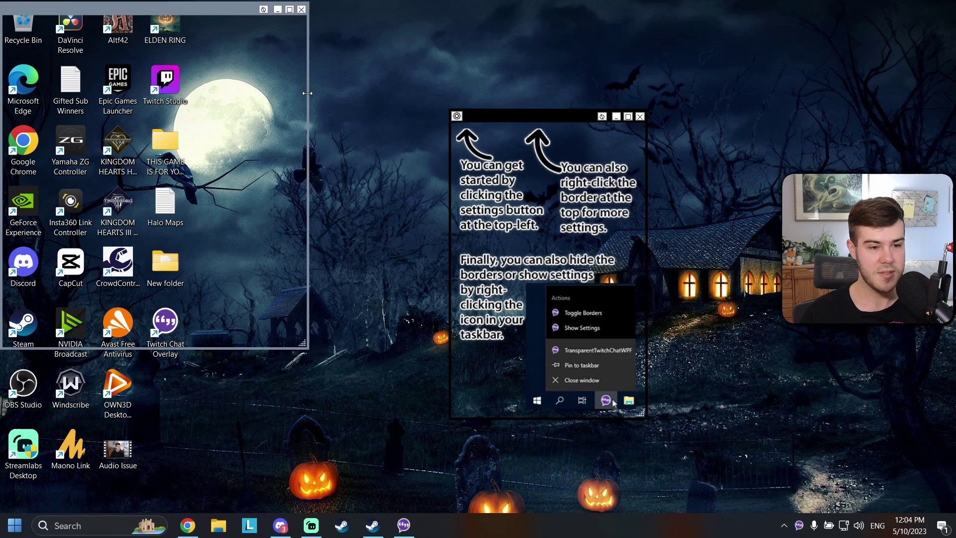
{"action": "left_click_drag", "start_coordinate": [610, 120], "coordinate": [583, 124]}
{"action": "left_click", "coordinate": [589, 121]}
{"action": "left_click_drag", "start_coordinate": [206, 10], "coordinate": [348, 58]}
{"action": "key", "text": "alt+Tab"}
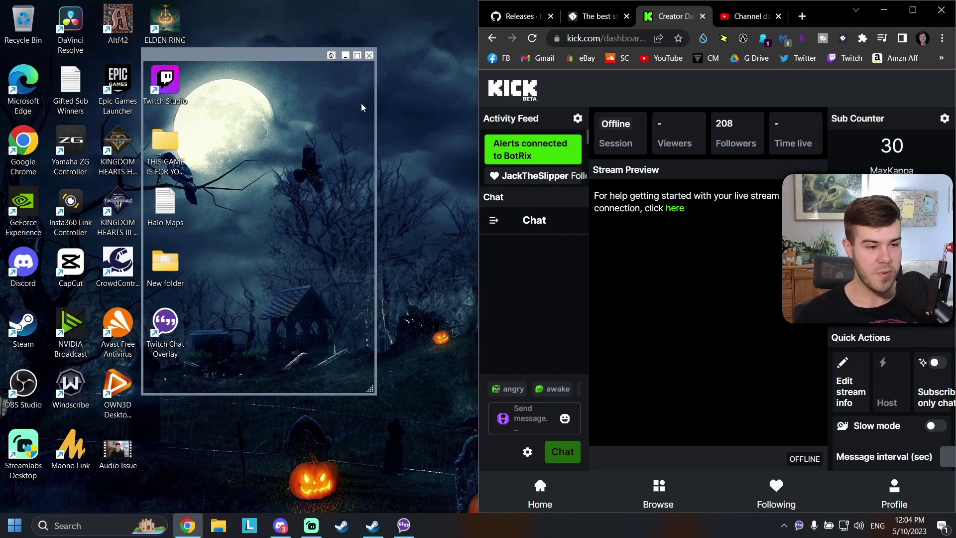
Send 'Testing' and 'Hi Youtube' in Kick chat so they appear in the overlay
{"action": "left_click_drag", "start_coordinate": [286, 59], "coordinate": [347, 58]}
{"action": "left_click", "coordinate": [528, 417]}
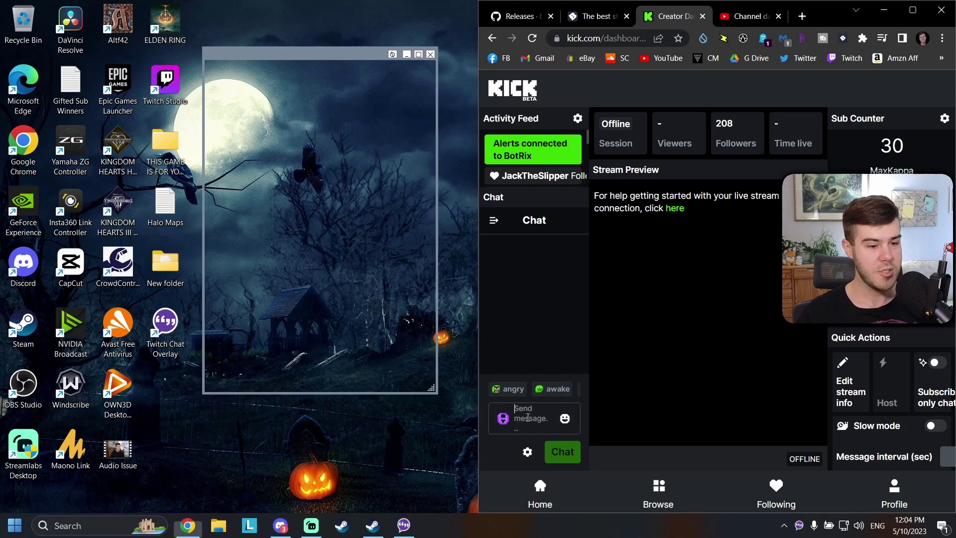
{"action": "type", "text": "Testing"}
{"action": "key", "text": "Return"}
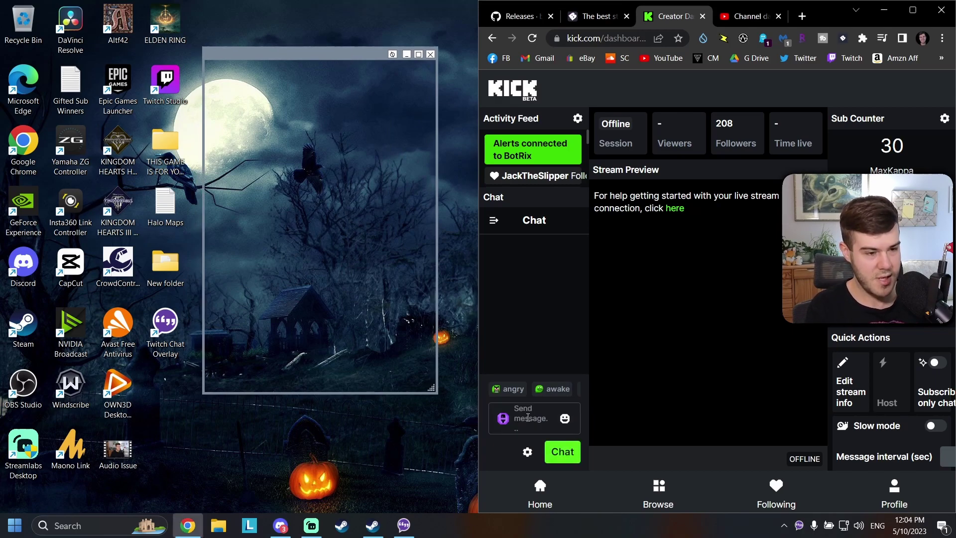
{"action": "type", "text": "Hi Youtube"}
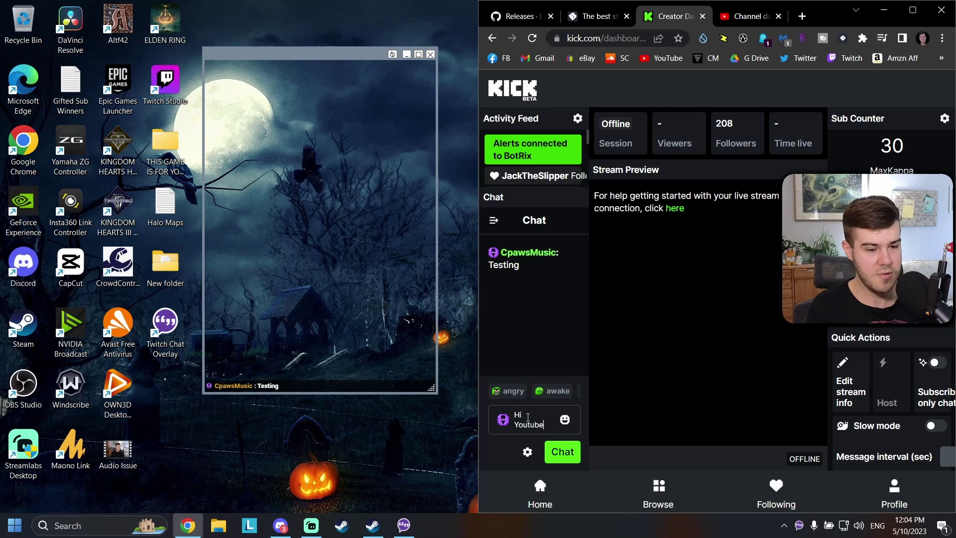
{"action": "key", "text": "Return"}
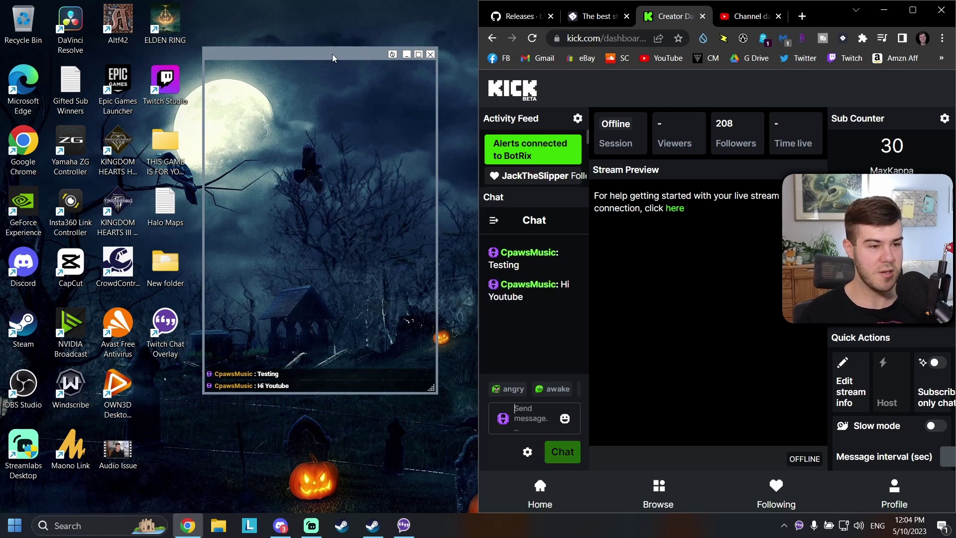
Enlarge the overlay's chat text with Zoom Level > Zoom In and narrow the window
{"action": "right_click", "coordinate": [333, 58]}
{"action": "mouse_move", "coordinate": [363, 77]}
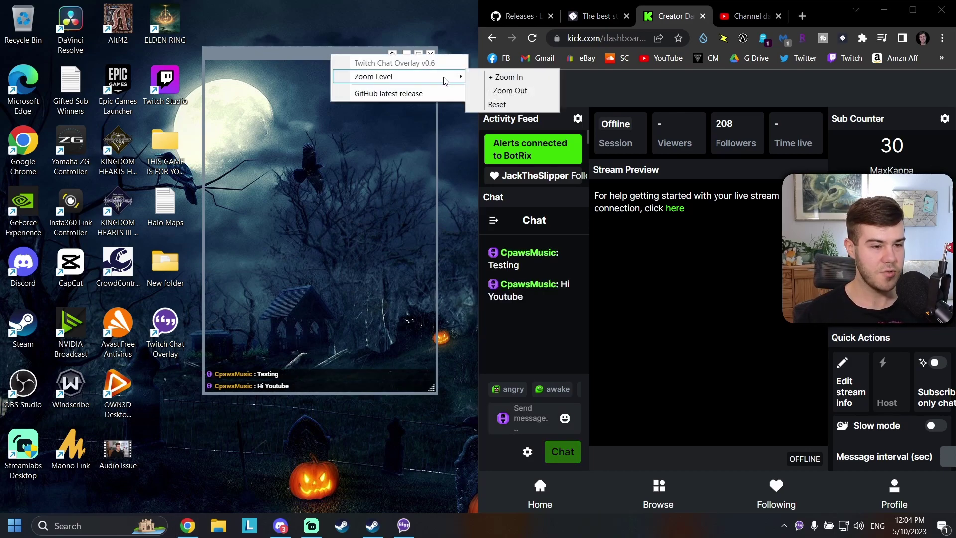
{"action": "left_click", "coordinate": [511, 85]}
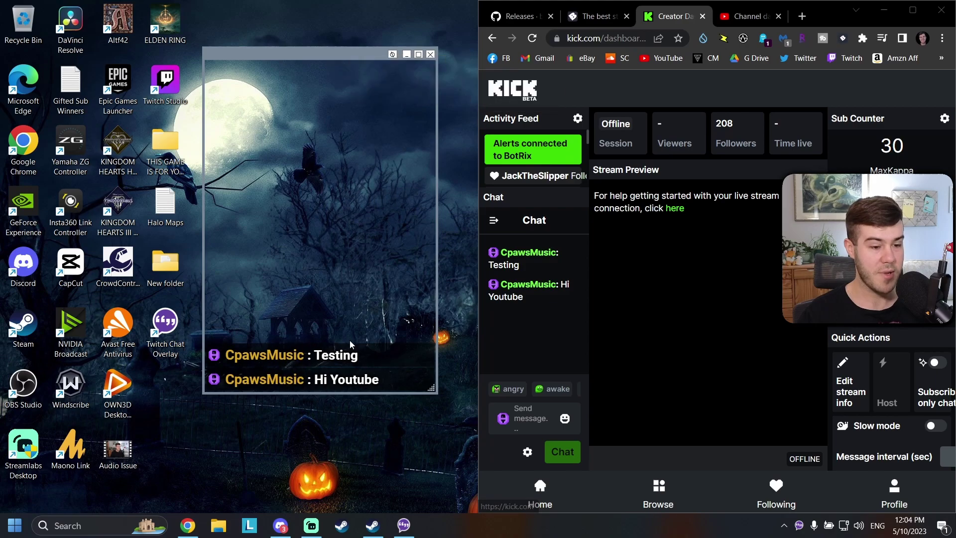
{"action": "mouse_move", "coordinate": [431, 388]}
{"action": "left_mouse_down"}
{"action": "mouse_move", "coordinate": [415, 398]}
{"action": "mouse_move", "coordinate": [383, 371]}
{"action": "mouse_move", "coordinate": [427, 394]}
{"action": "left_mouse_up"}
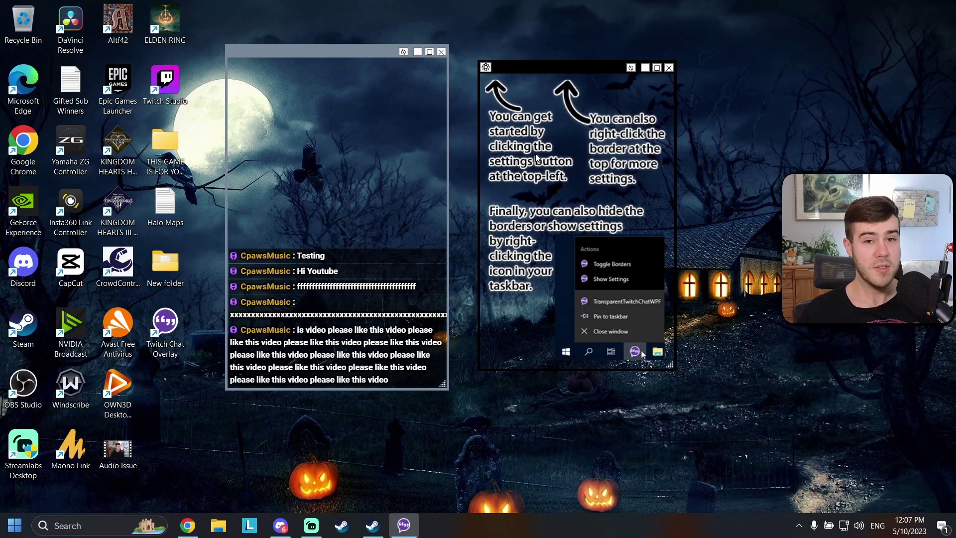
Move the help window right and down, then hide both overlay windows' borders with Ctrl+Alt+F9
{"action": "right_click", "coordinate": [543, 70]}
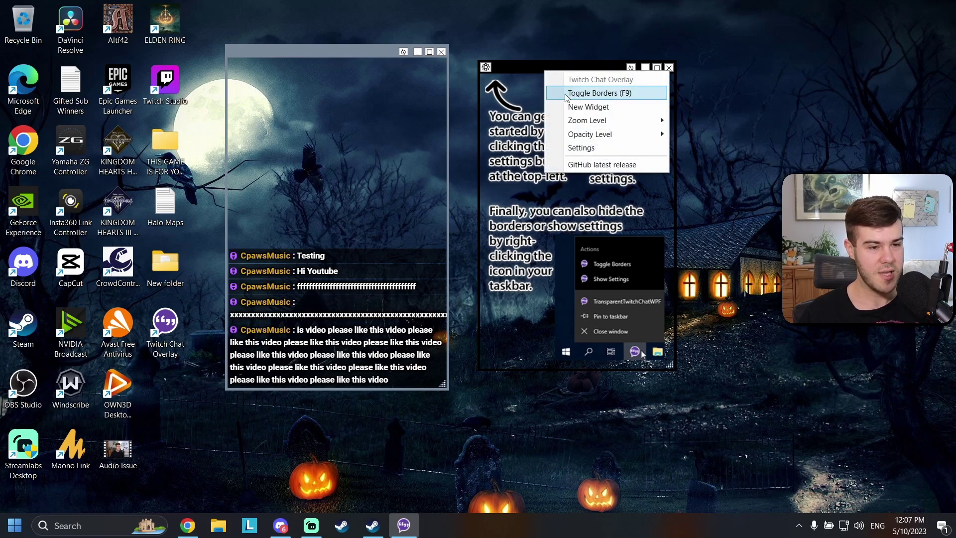
{"action": "left_click", "coordinate": [528, 67]}
{"action": "left_click_drag", "start_coordinate": [539, 68], "coordinate": [593, 102]}
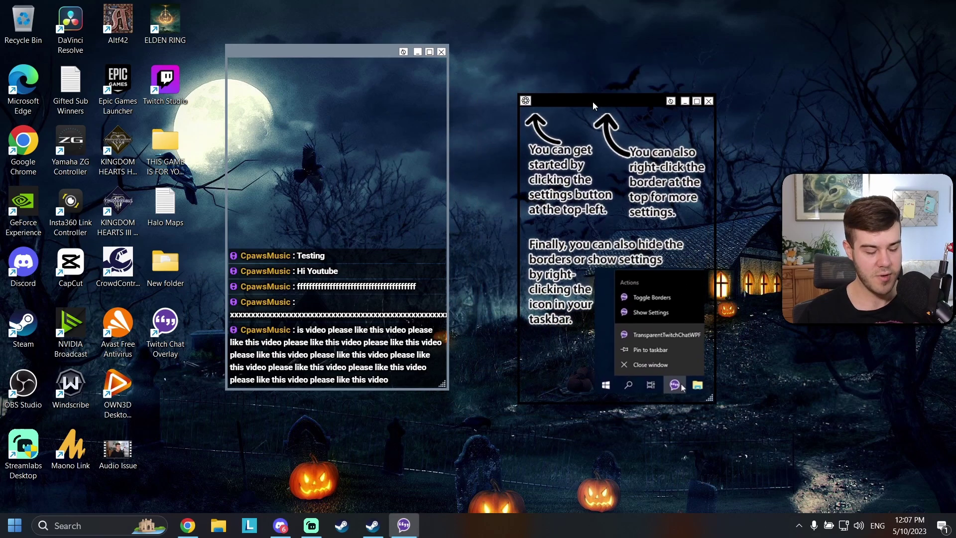
{"action": "key", "text": "ctrl+alt+F9"}
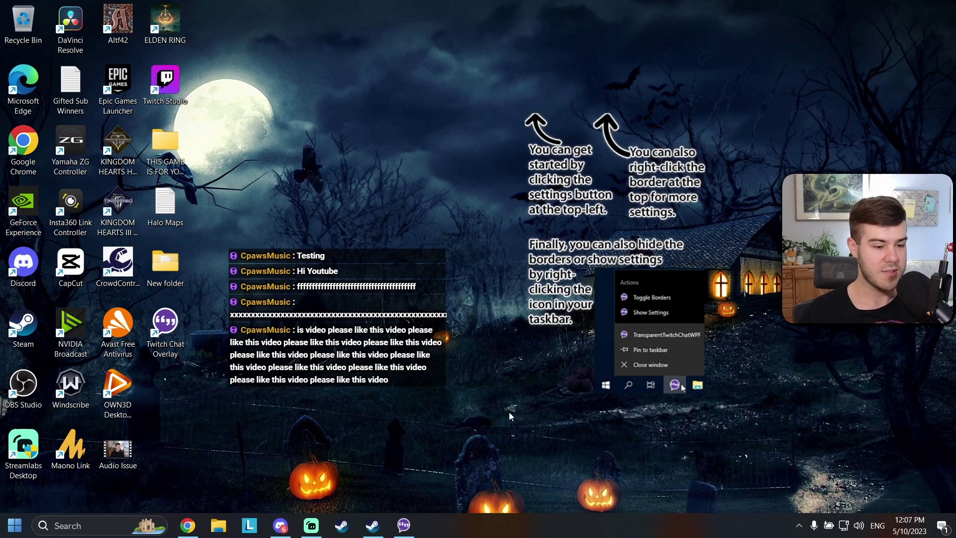
Restore the chat overlay's borders, nudge the instructions window up-left and minimise it
{"action": "left_click", "coordinate": [417, 526]}
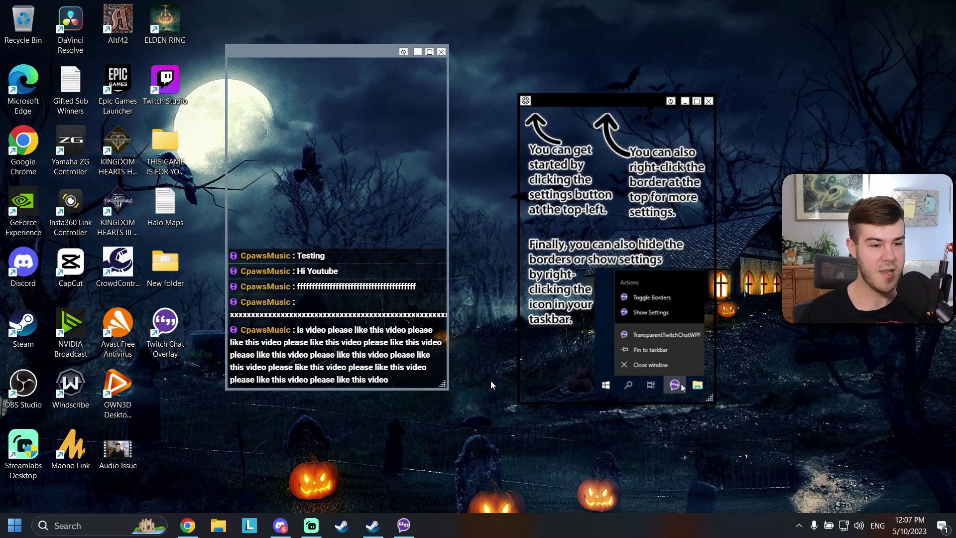
{"action": "left_click_drag", "start_coordinate": [614, 102], "coordinate": [587, 96]}
{"action": "left_click", "coordinate": [659, 94]}
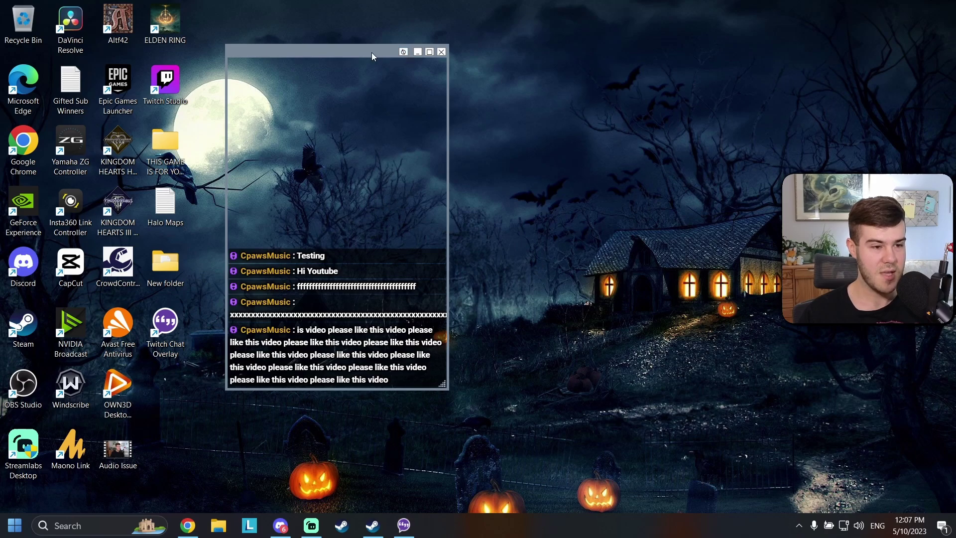
Dock the chat in the top-right corner with its border hidden, closing the reopened instructions window
{"action": "left_click_drag", "start_coordinate": [365, 51], "coordinate": [862, 11]}
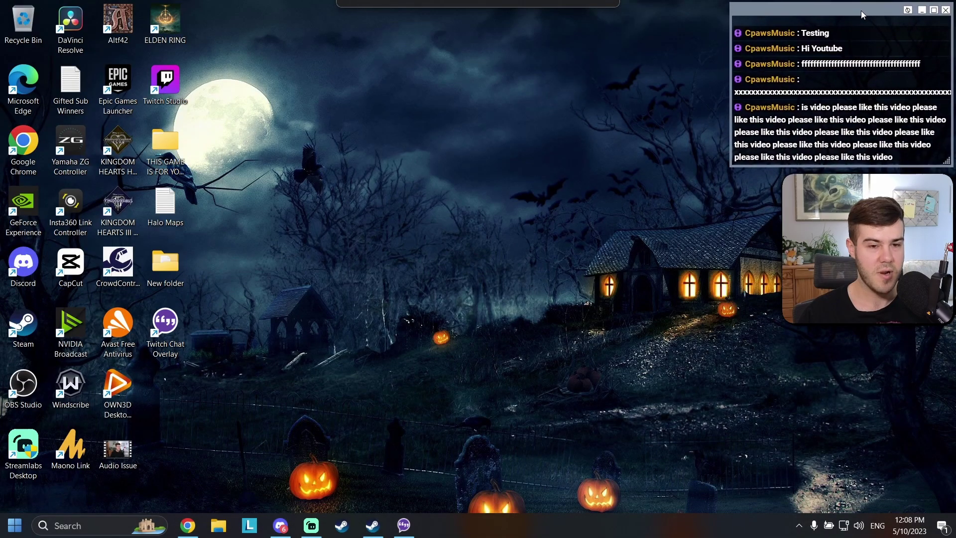
{"action": "left_click", "coordinate": [908, 10]}
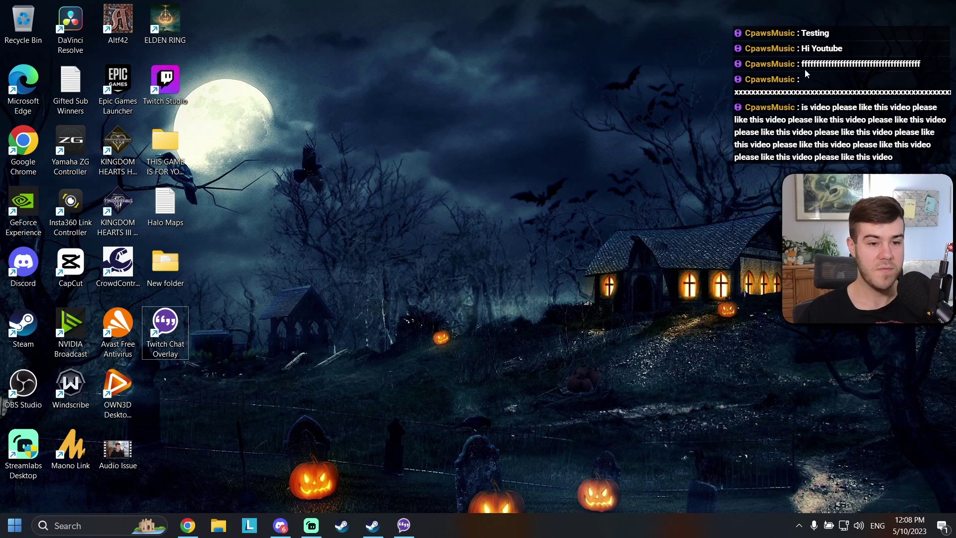
{"action": "left_click", "coordinate": [405, 530]}
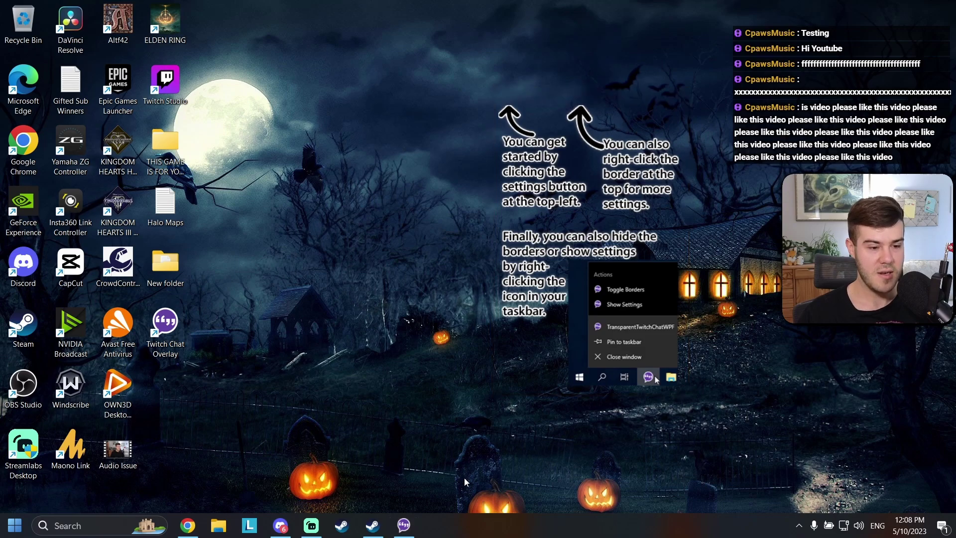
{"action": "left_click", "coordinate": [403, 524]}
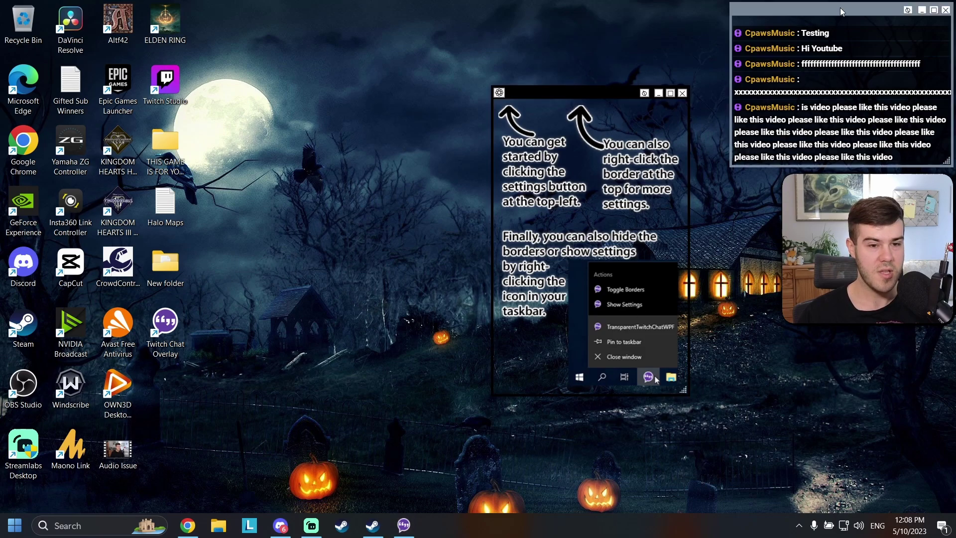
{"action": "left_click", "coordinate": [682, 93]}
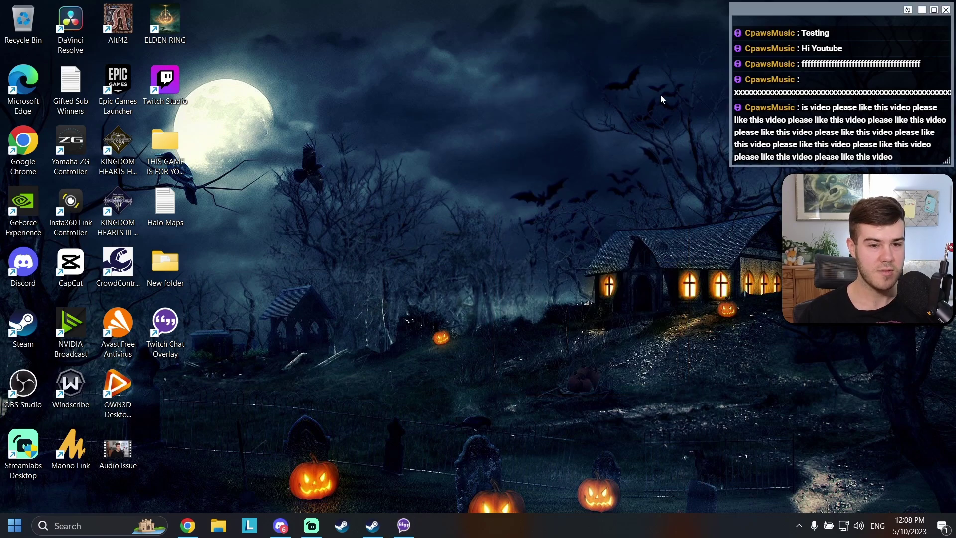
{"action": "left_click", "coordinate": [907, 10]}
Launch Hollow Knight from its page in the Steam library
{"action": "left_click", "coordinate": [380, 526]}
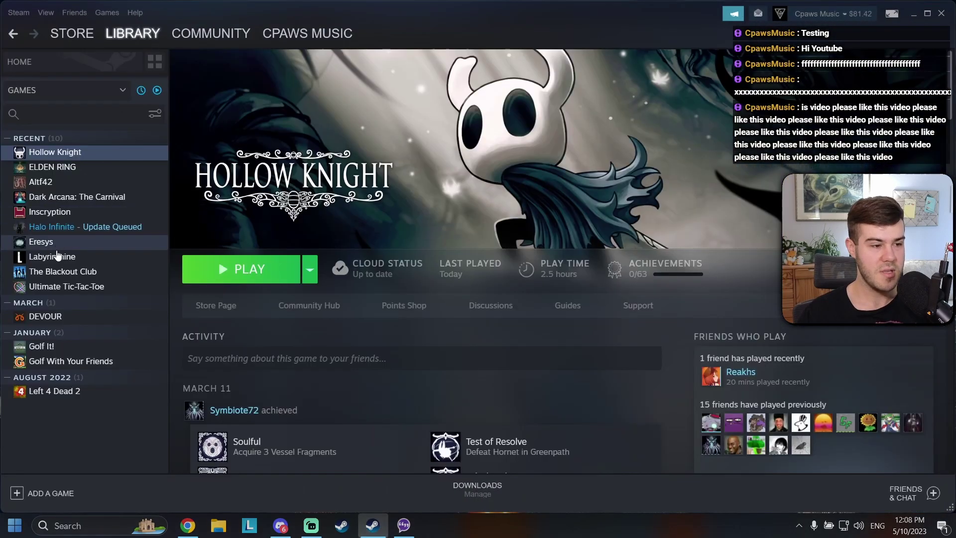
{"action": "left_click", "coordinate": [250, 269]}
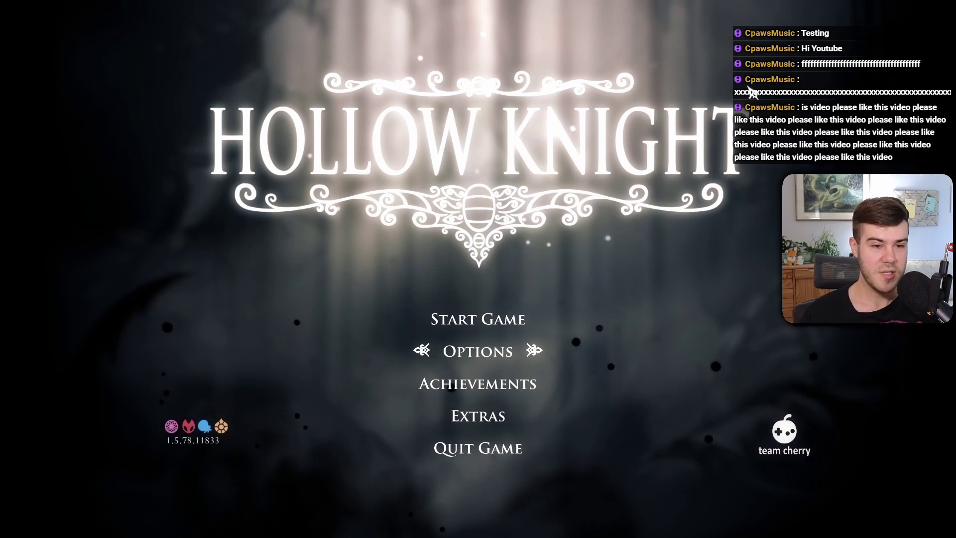
In Hollow Knight's video options, set Full Screen to Off and maximise the game window
{"action": "left_click", "coordinate": [502, 353]}
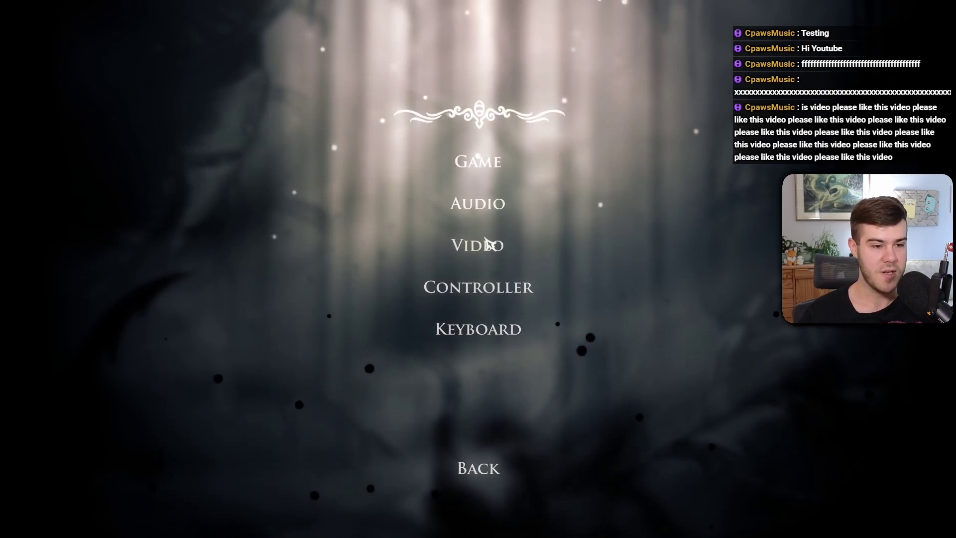
{"action": "left_click", "coordinate": [485, 242]}
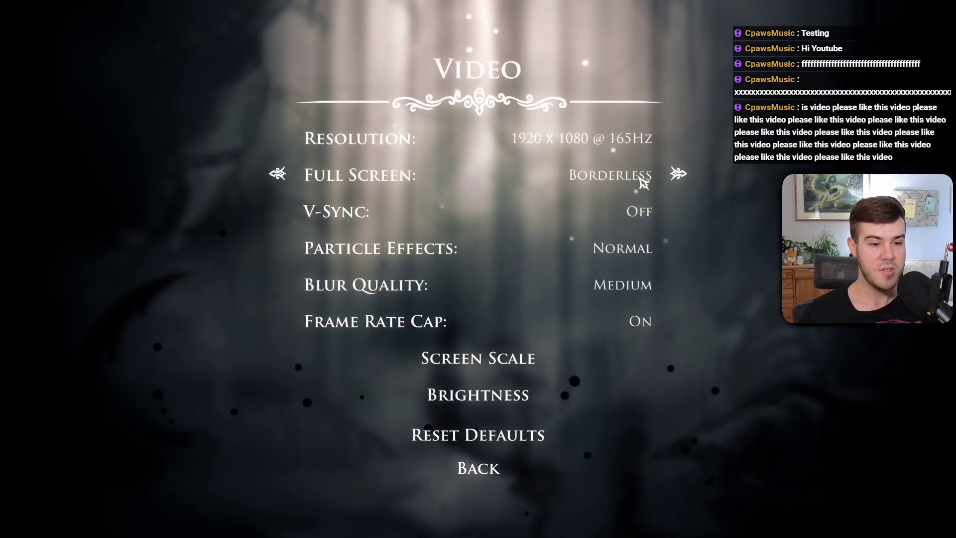
{"action": "left_click", "coordinate": [678, 175]}
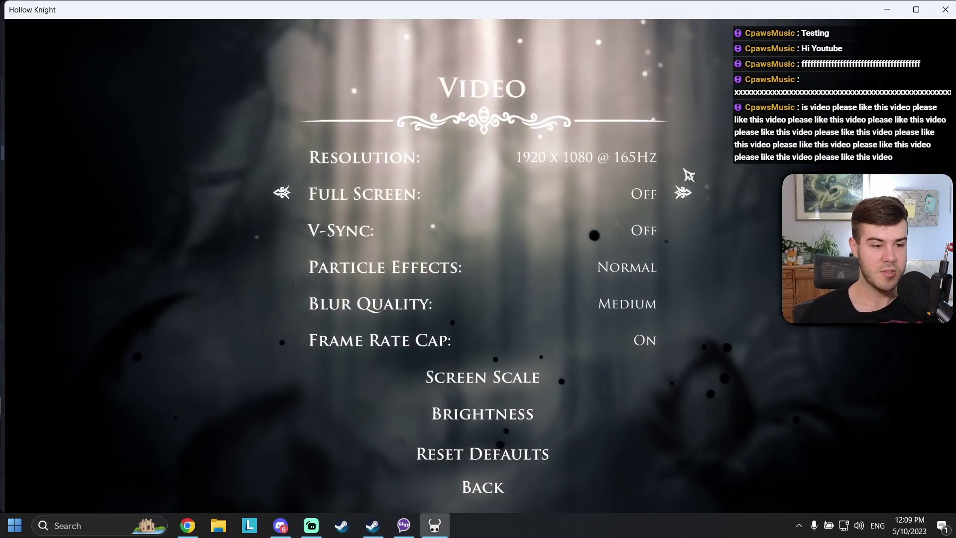
{"action": "left_click", "coordinate": [917, 10]}
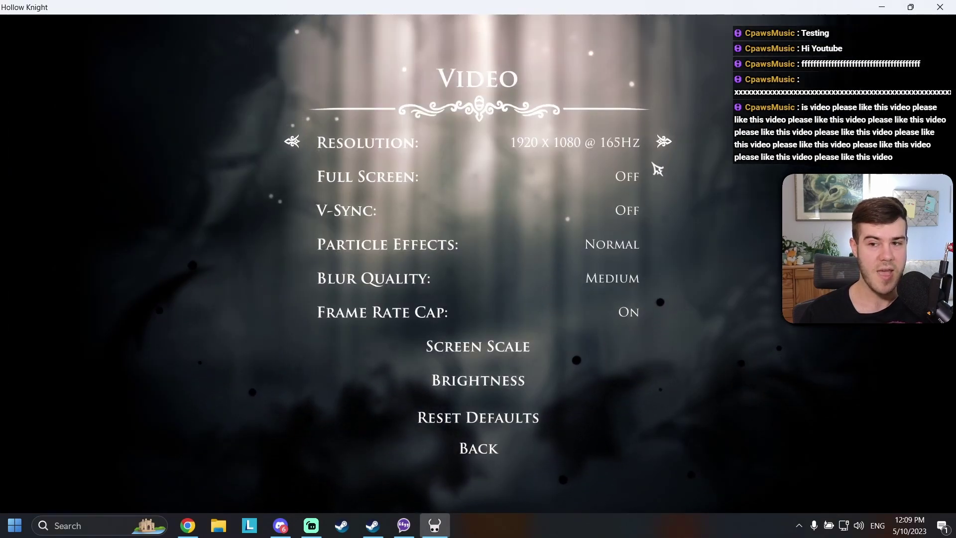
Cycle Full Screen through Borderless and On, finishing on Off
{"action": "left_click", "coordinate": [294, 178]}
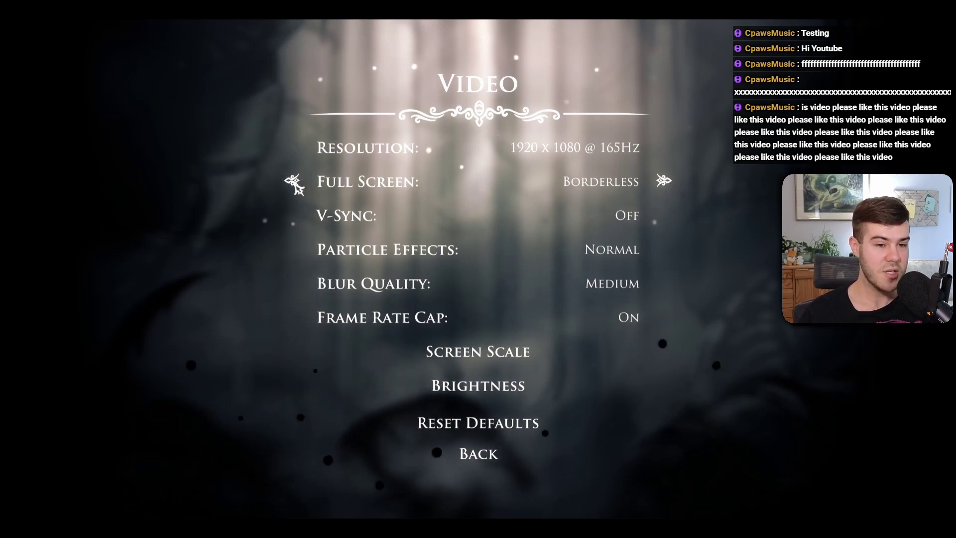
{"action": "left_click", "coordinate": [295, 183]}
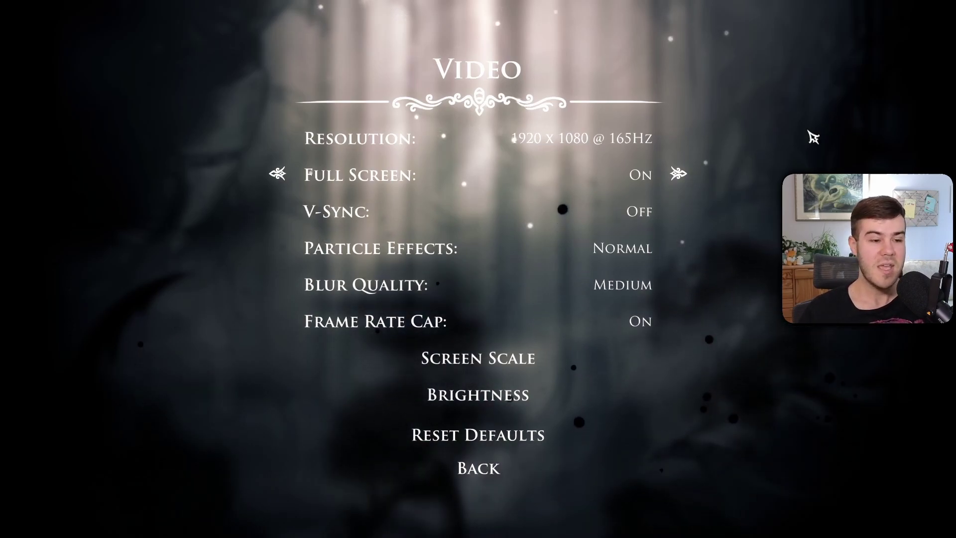
{"action": "left_click", "coordinate": [678, 175]}
{"action": "left_click", "coordinate": [679, 177]}
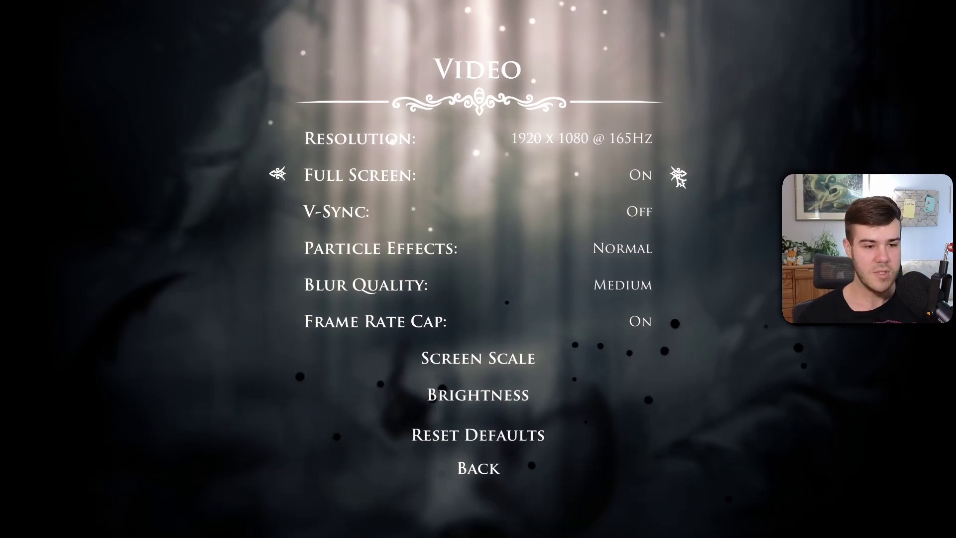
{"action": "left_click", "coordinate": [678, 177]}
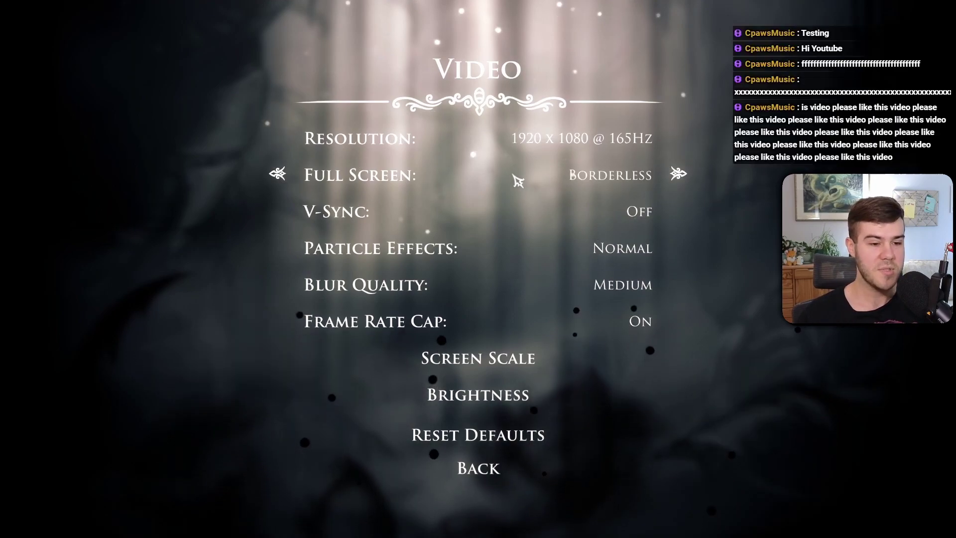
{"action": "left_click", "coordinate": [678, 177]}
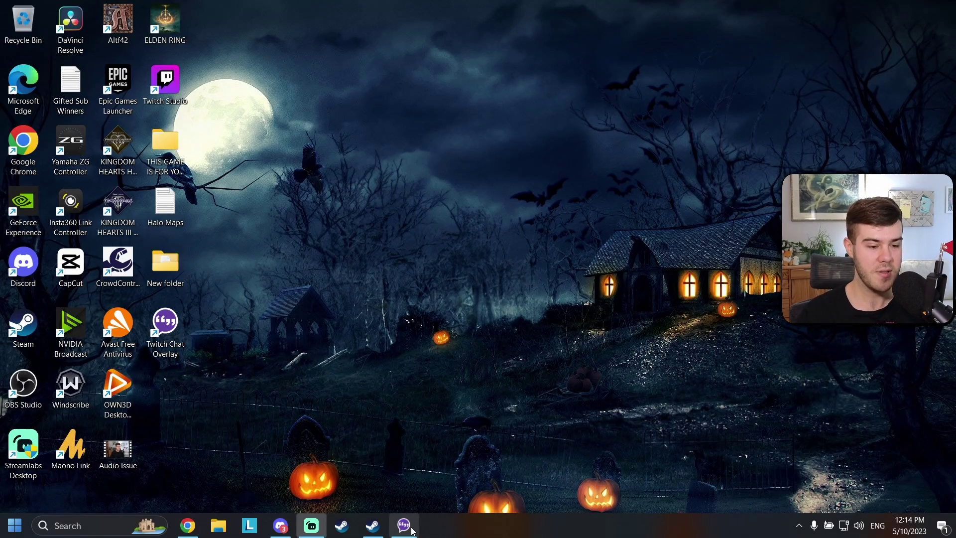
Open the overlay's Settings from the tray, confirm the settings folder prompt, then reopen its tray menu
{"action": "left_click", "coordinate": [799, 526]}
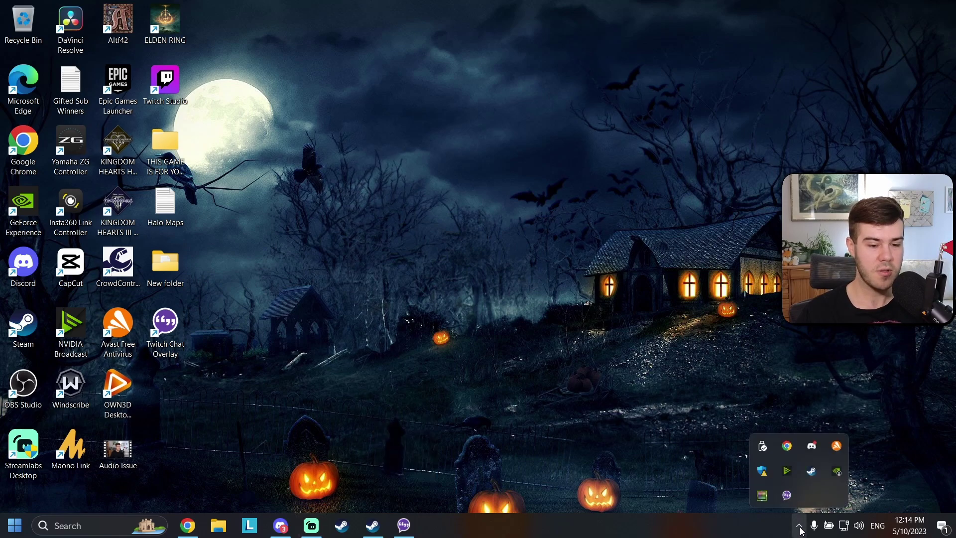
{"action": "right_click", "coordinate": [788, 497]}
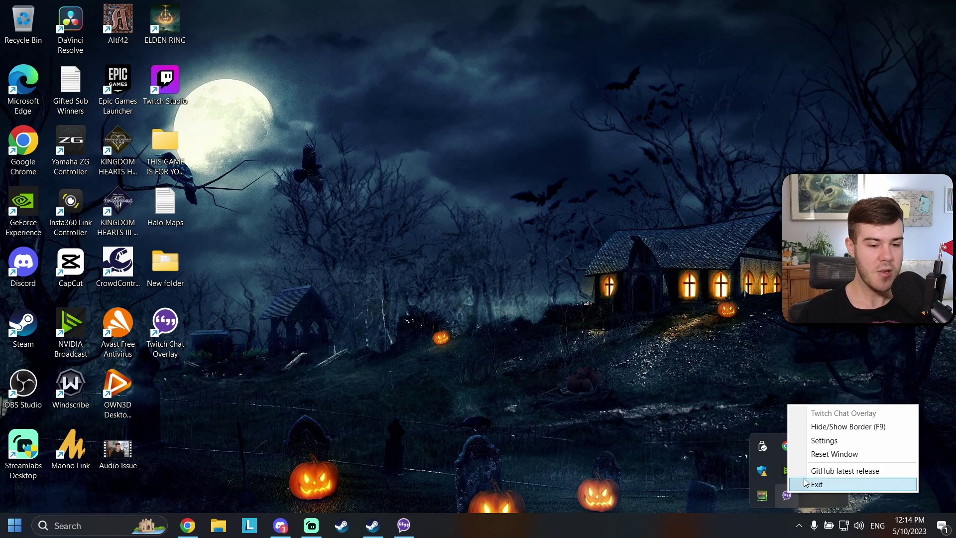
{"action": "left_click", "coordinate": [827, 455]}
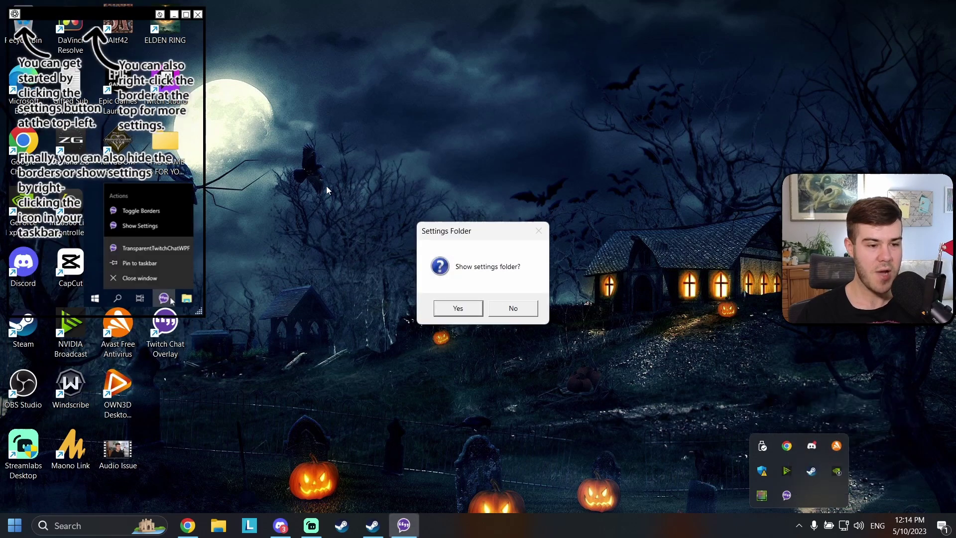
{"action": "left_click", "coordinate": [474, 308]}
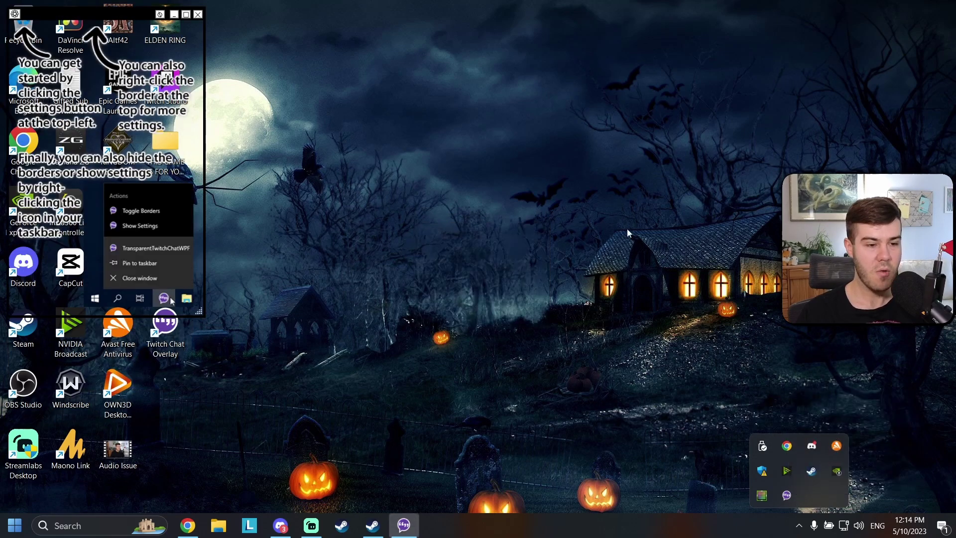
{"action": "left_click", "coordinate": [800, 525]}
{"action": "right_click", "coordinate": [787, 496]}
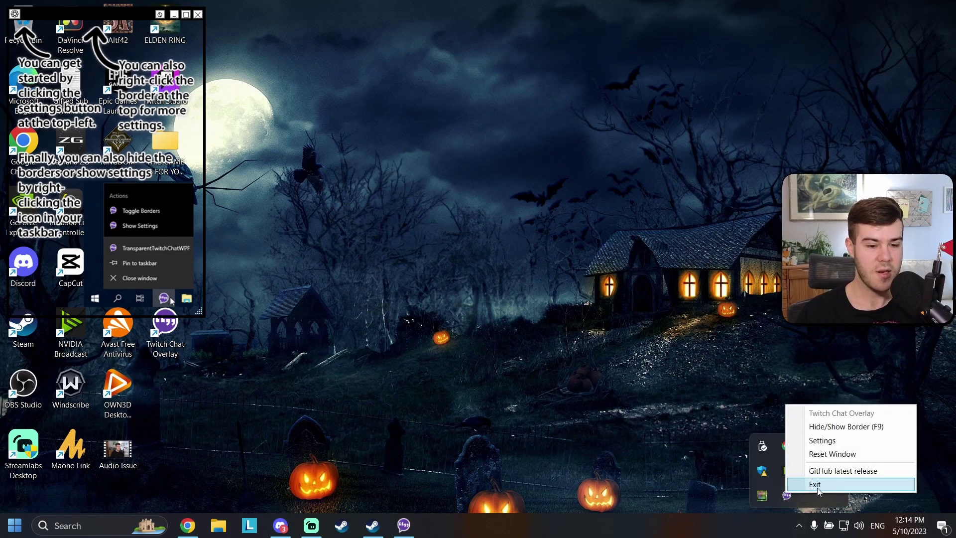